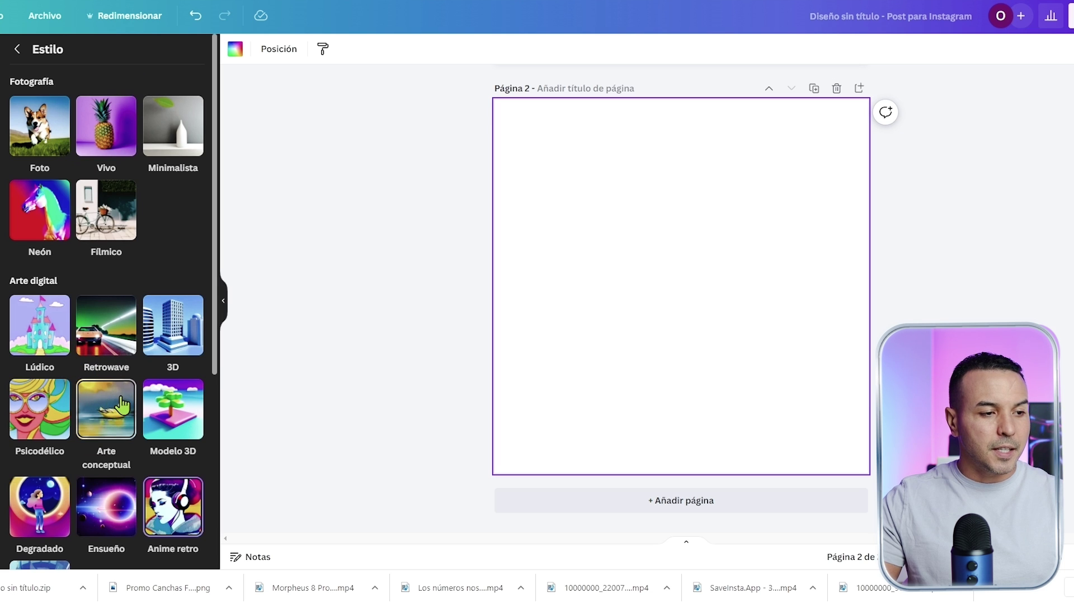
- Generate new "Hamburguesa en el espacio" images in the Vivo style and add the burger with the magenta background to page 2
left_click(92, 130)
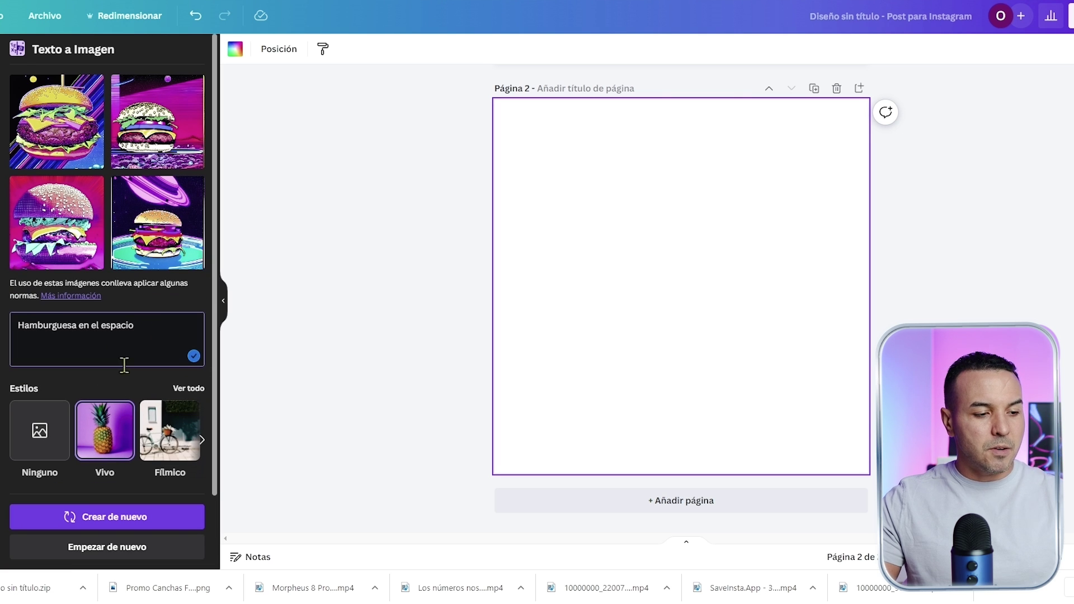
left_click(118, 520)
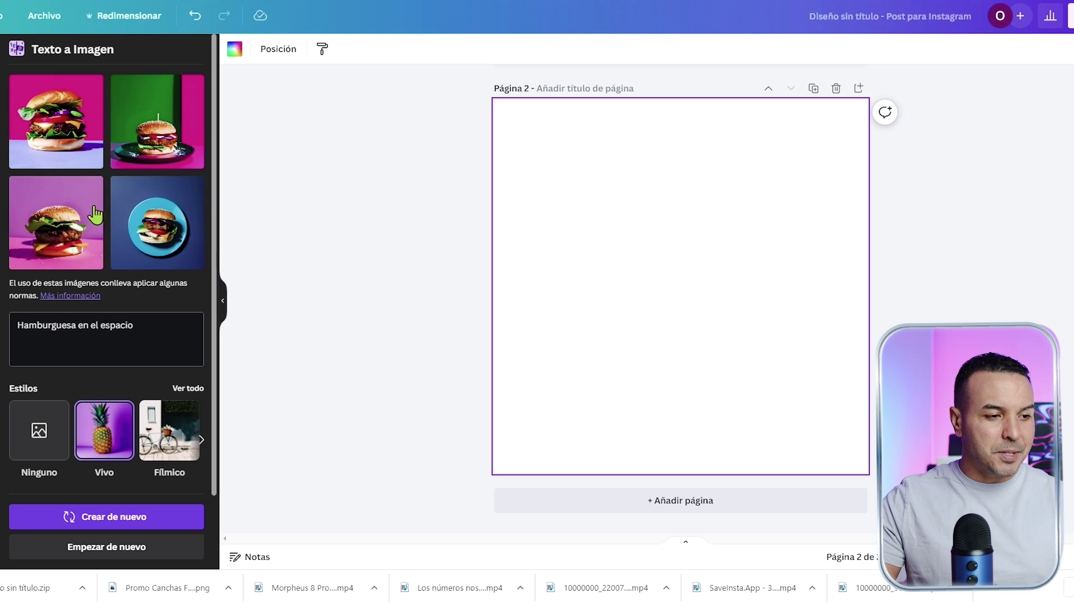
left_click(56, 121)
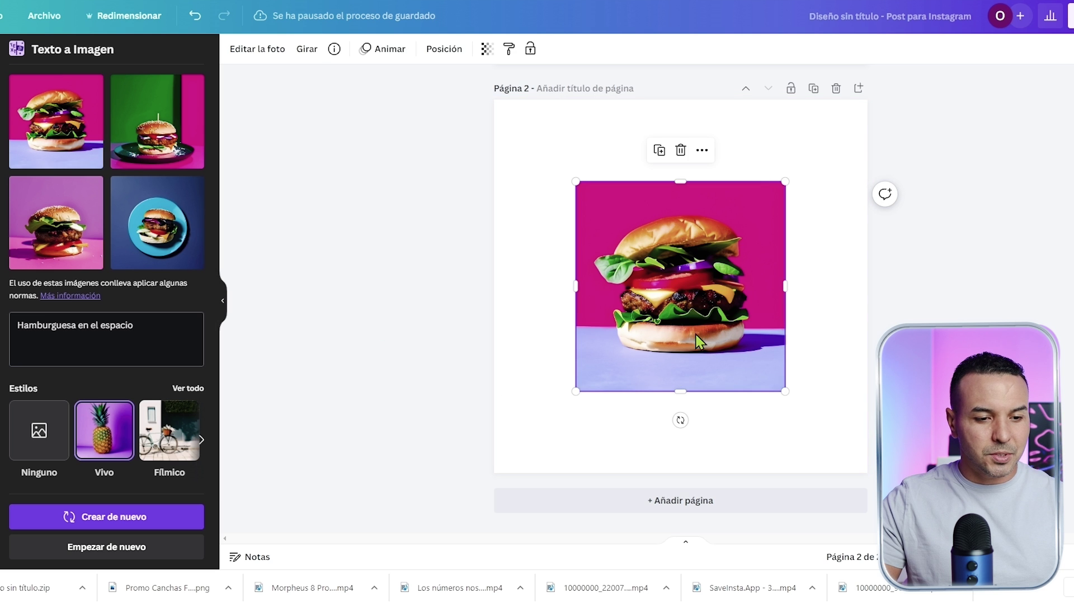
- Move the burger image up slightly and set it as the background of page 2
left_click_drag(697, 340, 696, 308)
right_click(695, 293)
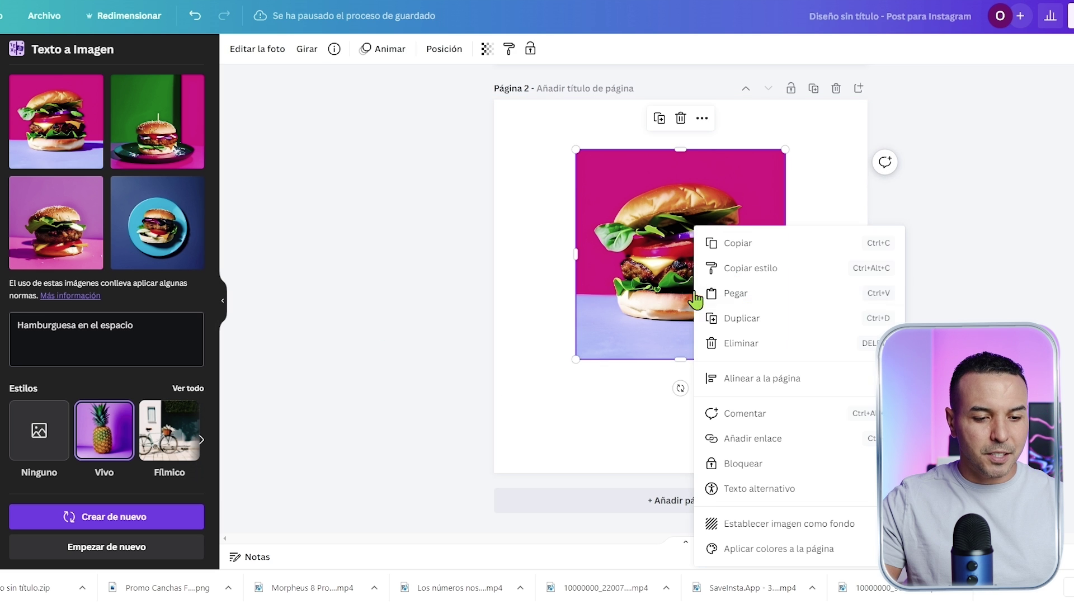
left_click(760, 525)
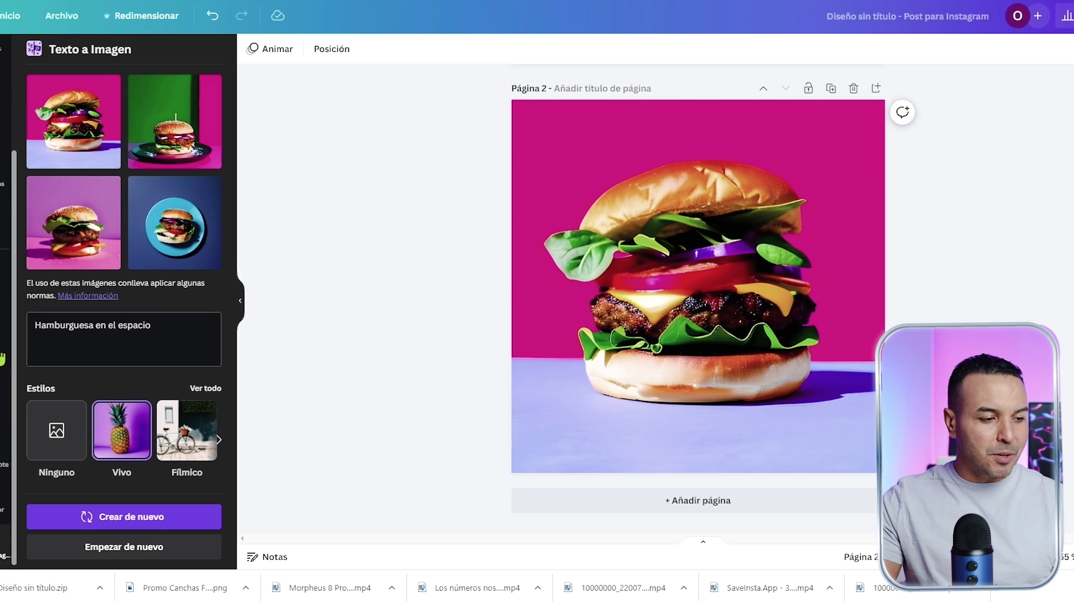
- Add the "Beach Please" font combination to page 2 and place it over the lower part of the burger
scroll(25, 316, "up", 3)
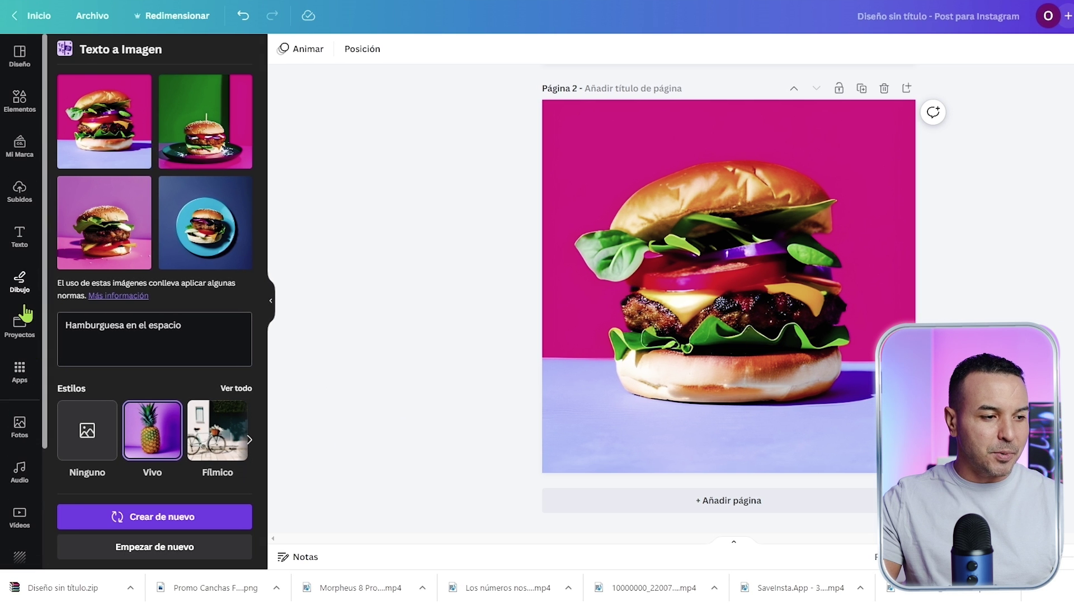
left_click(24, 245)
scroll(219, 386, "down", 5)
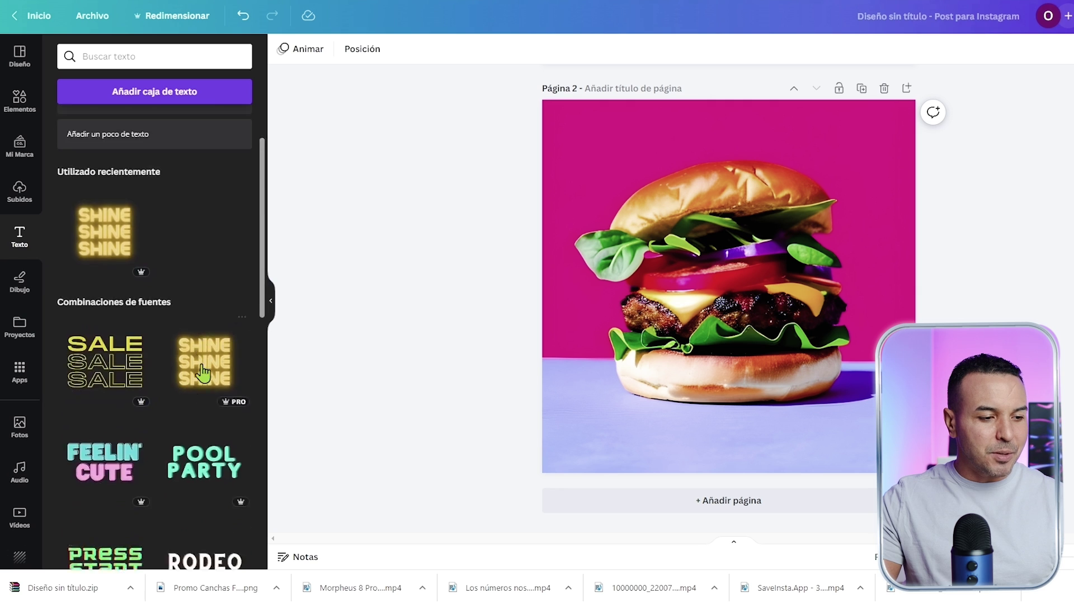
scroll(207, 377, "down", 6)
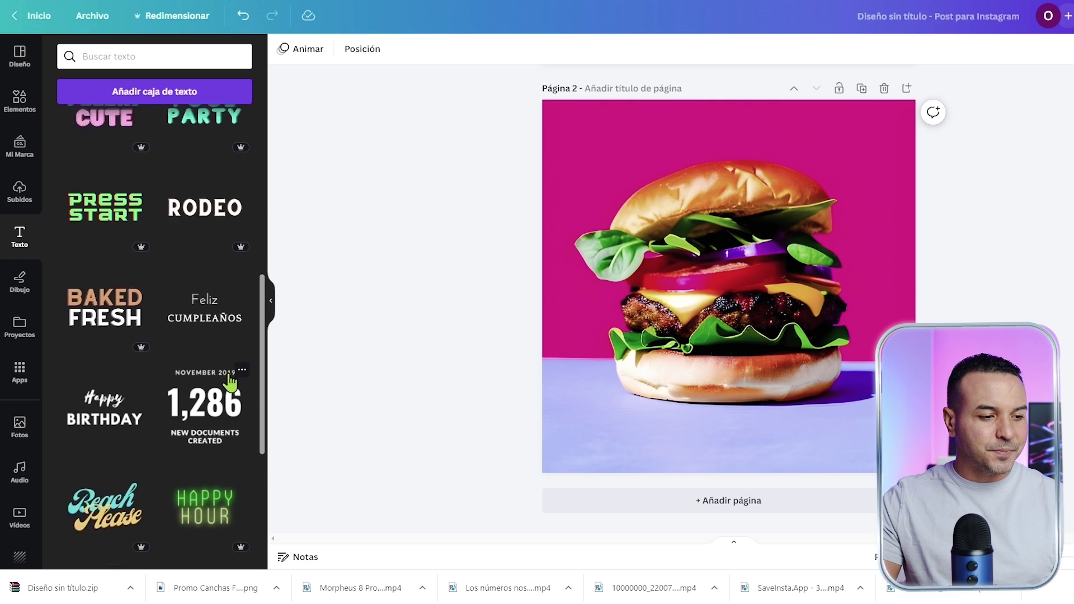
scroll(231, 381, "down", 5)
scroll(234, 384, "up", 3)
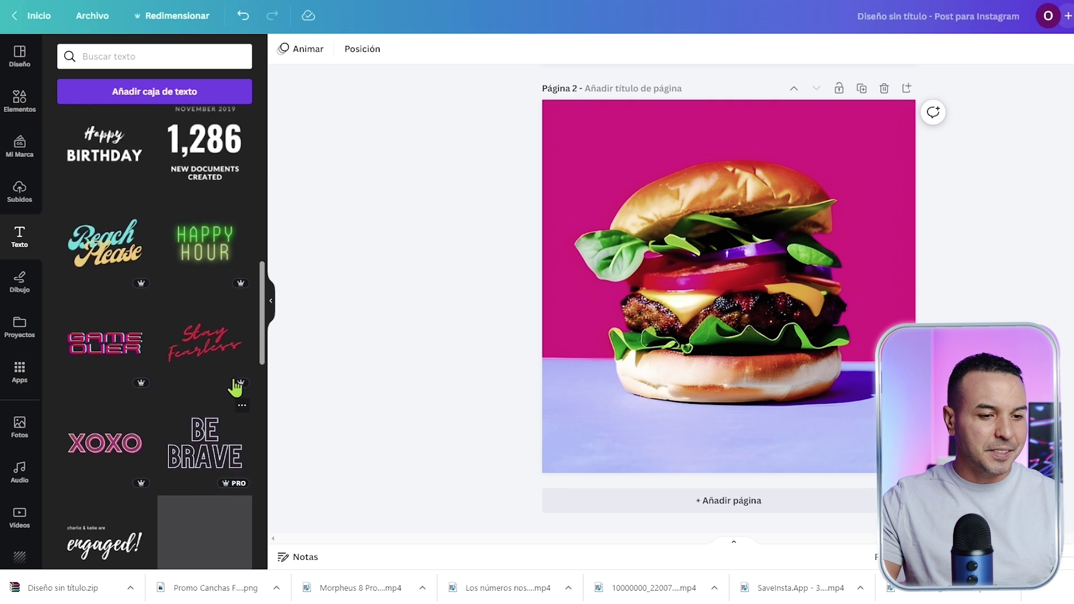
left_click(105, 270)
left_click_drag(755, 289, 747, 404)
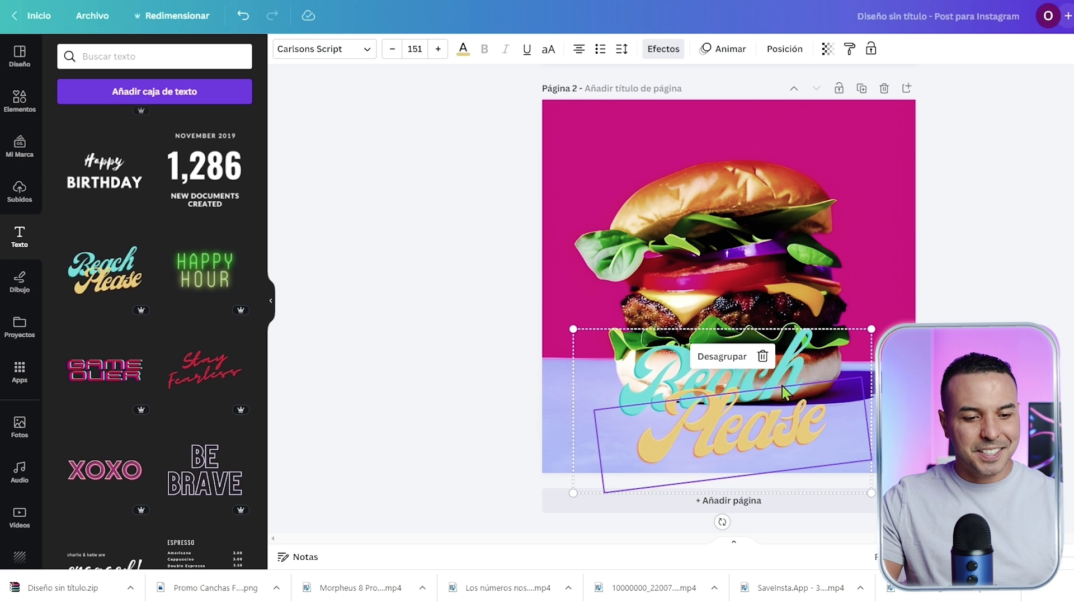
- Replace the word "Please" in the yellow text with "Burguer"
left_click_drag(797, 367, 632, 363)
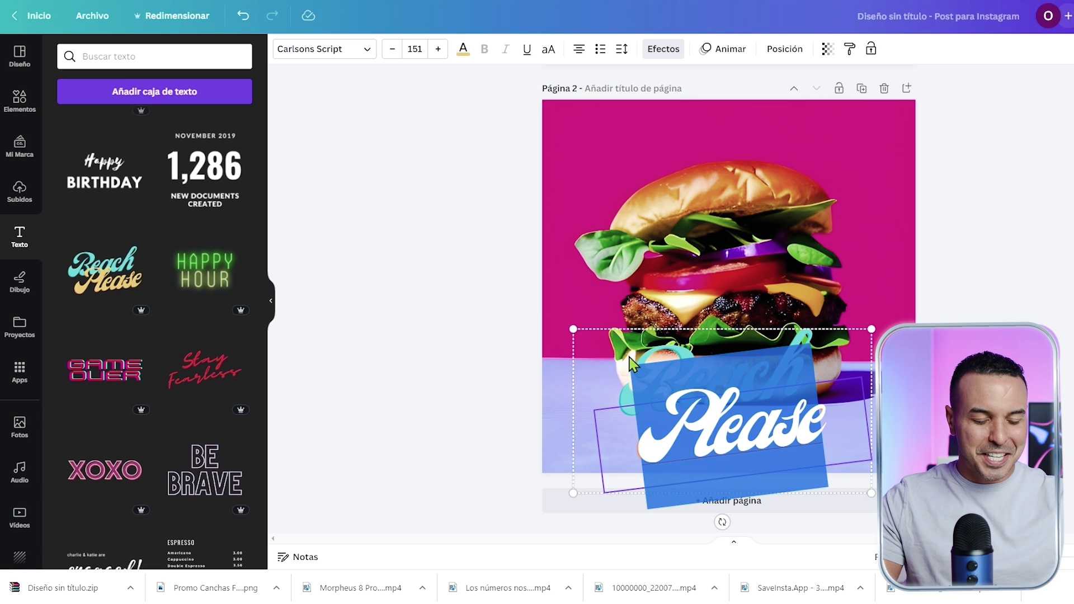
type("ha")
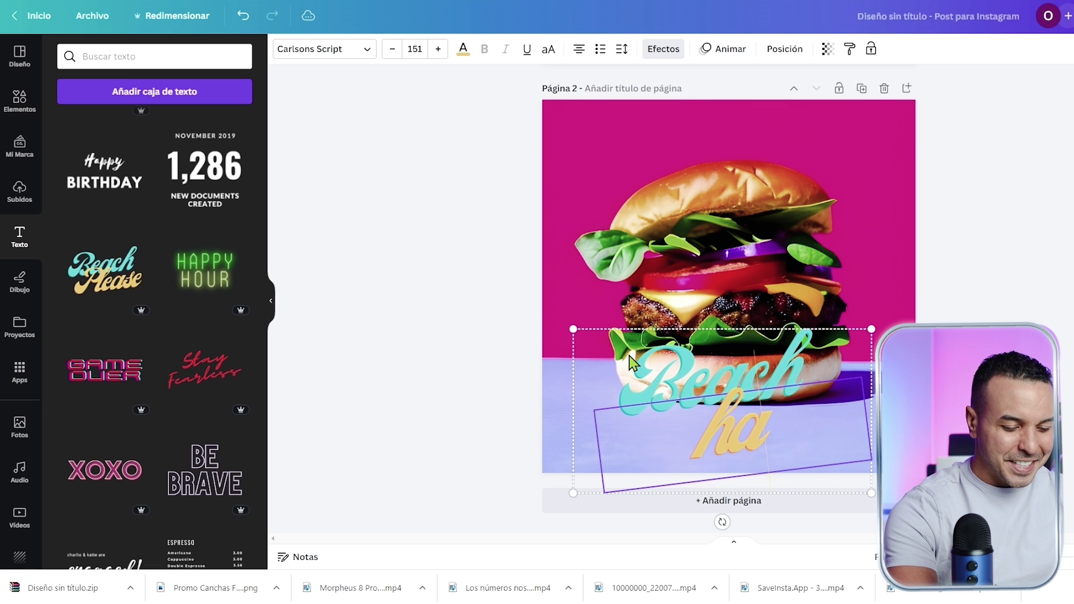
type("ngr")
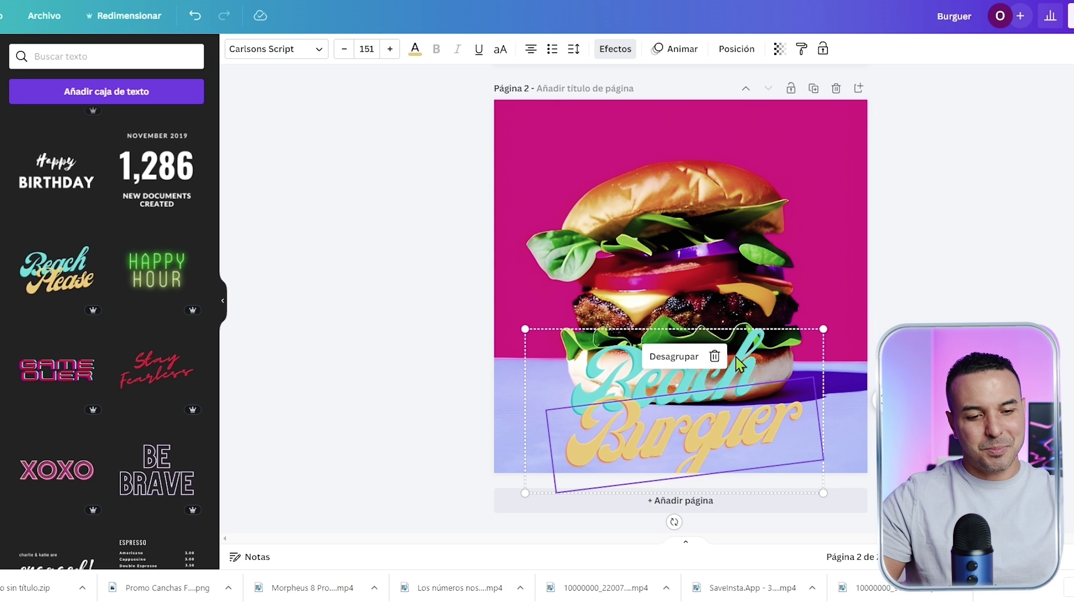
- Replace the word "Beach" in the turquoise text with "Retro"
double_click(763, 355)
key("Escape")
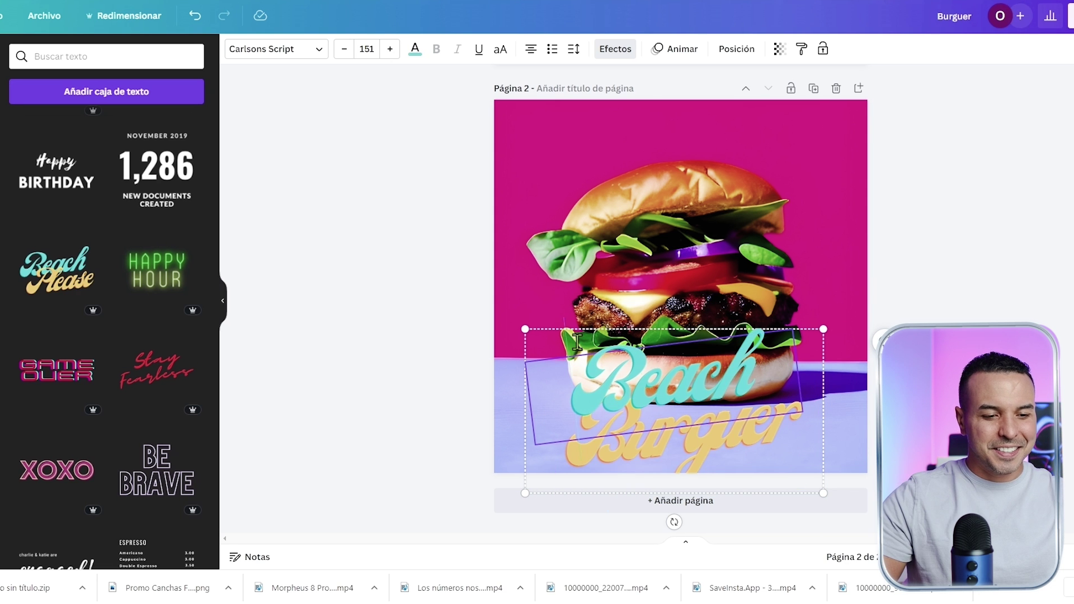
left_click_drag(752, 360, 530, 362)
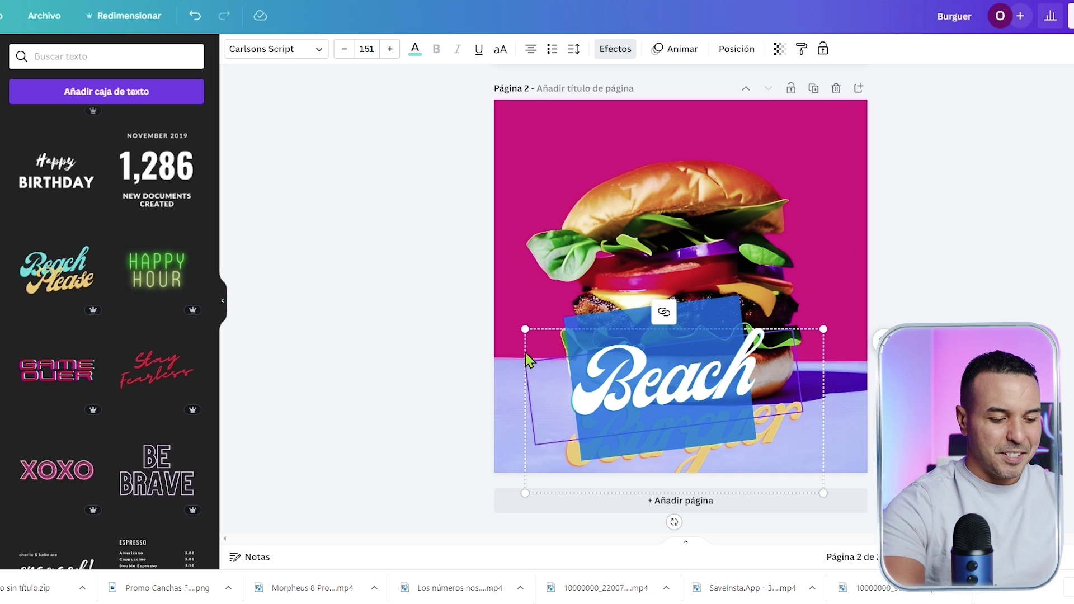
type("Retro")
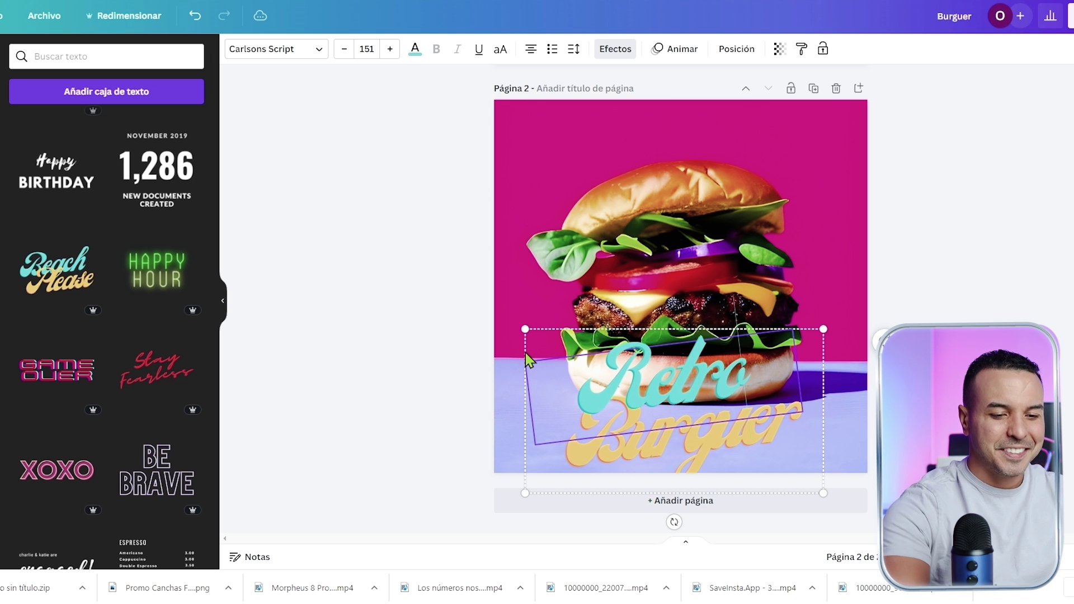
key("Escape")
key("Escape")
- Shrink the "Retro Burguer" text group to a font size of about 89 and place it in the page's upper-left corner
left_click_drag(675, 430, 737, 250)
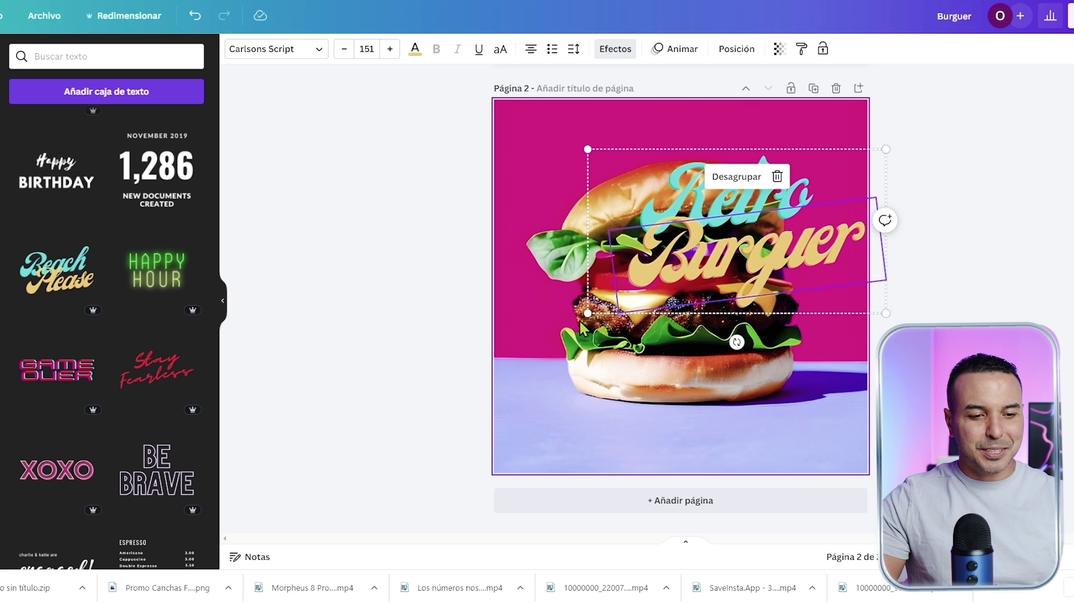
left_click_drag(586, 314, 688, 258)
left_click_drag(843, 221, 632, 168)
left_click_drag(675, 203, 652, 196)
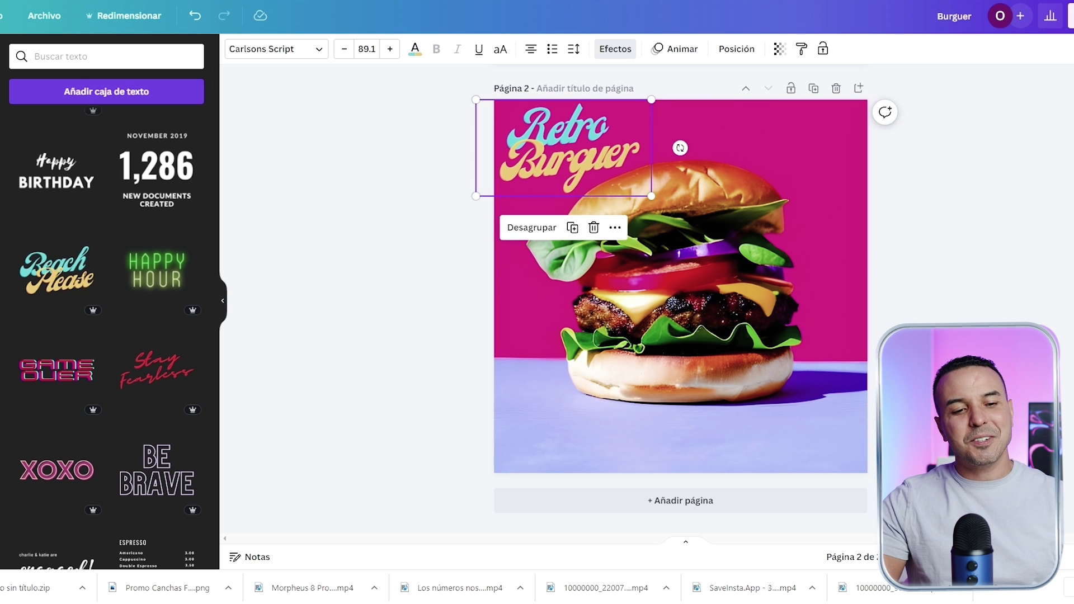
key("Escape")
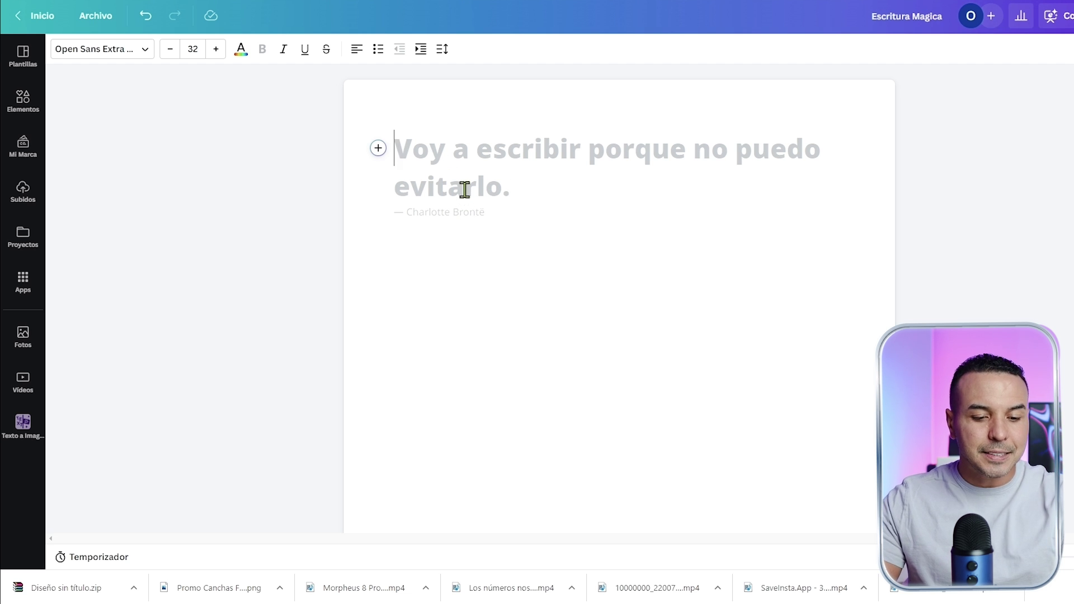
- Generate text in the empty document with Escritura Mágica from the prompt "10 frases motivaciones" and select the list of quotes
type("/")
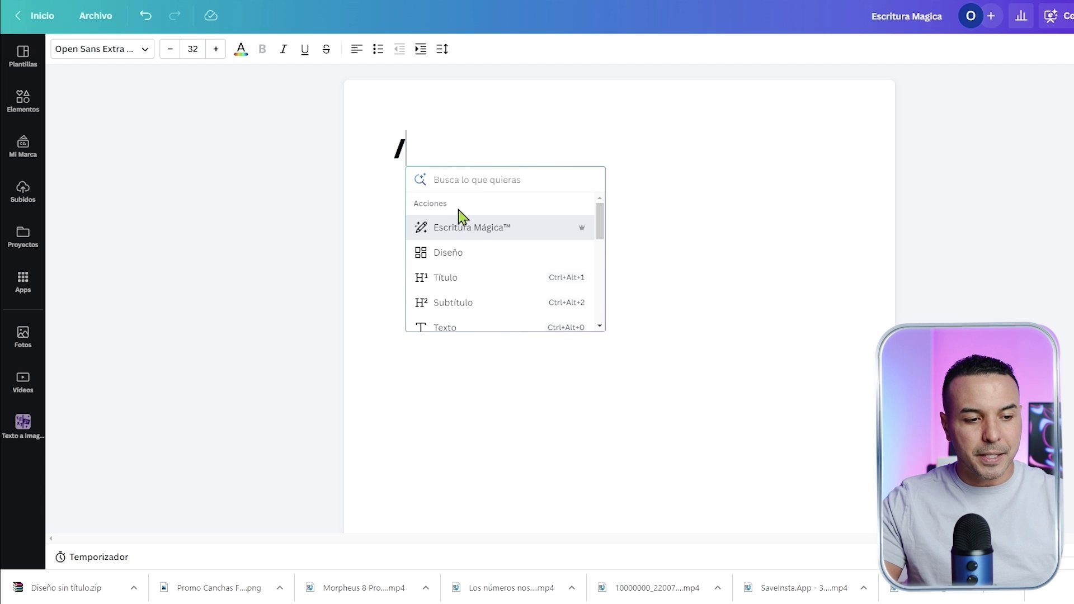
scroll(475, 302, "down", 3)
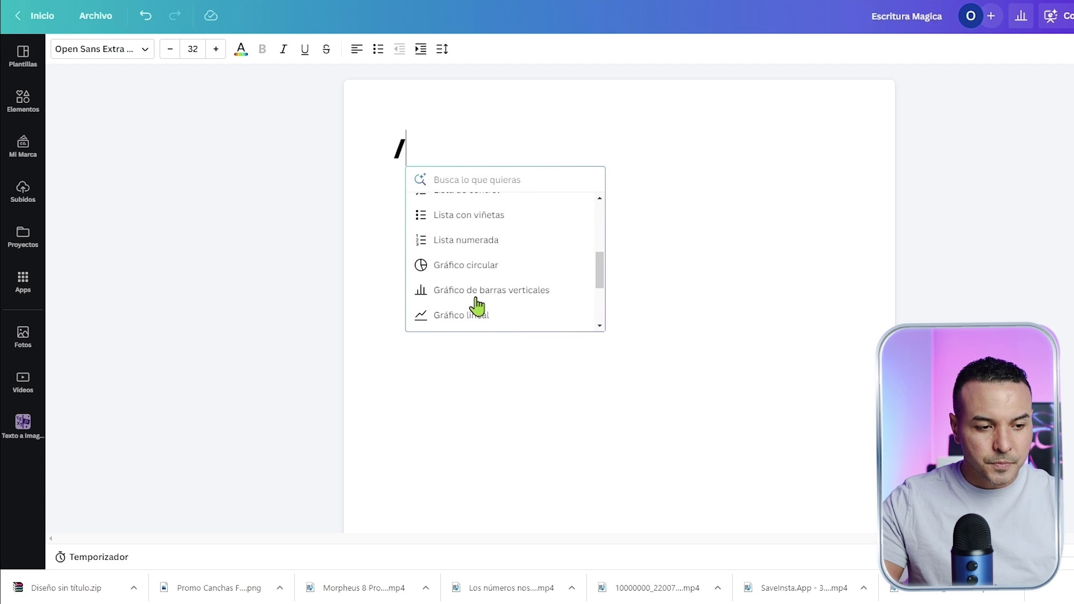
scroll(477, 305, "up", 3)
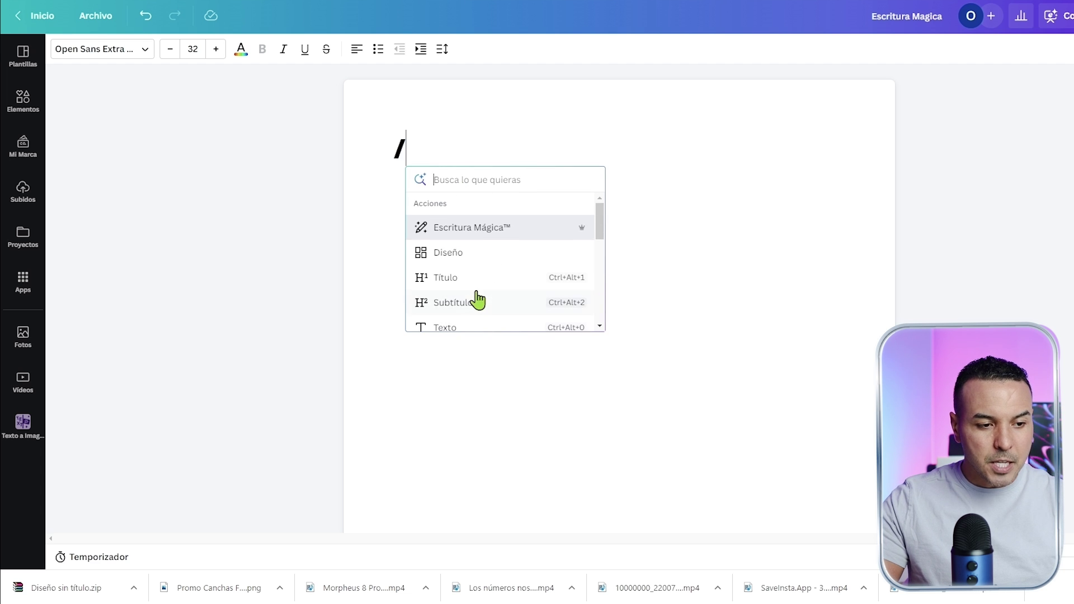
left_click(487, 240)
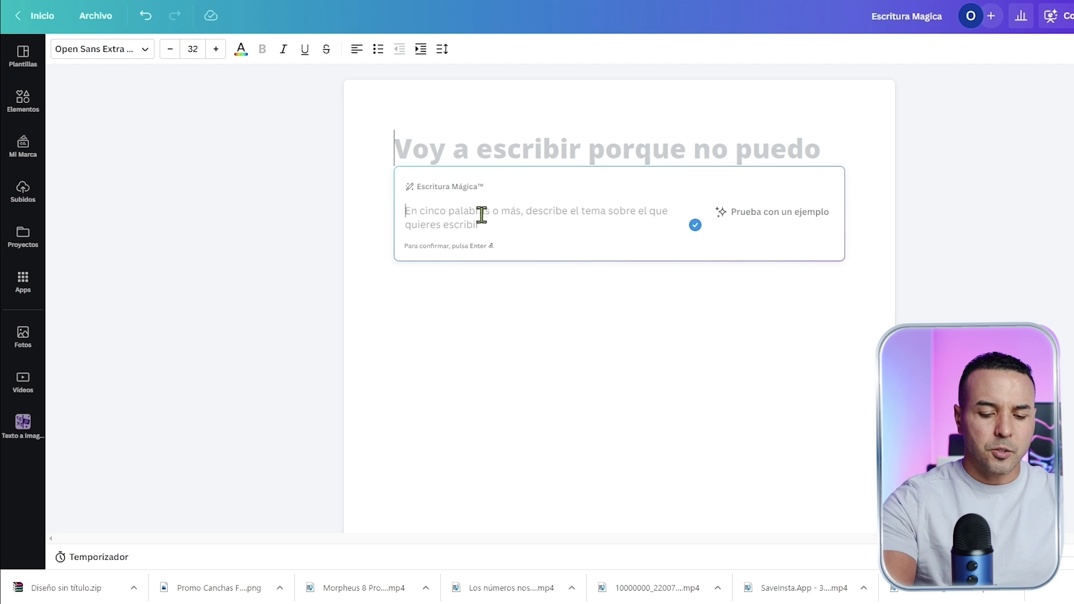
type("10 frases motivaciones")
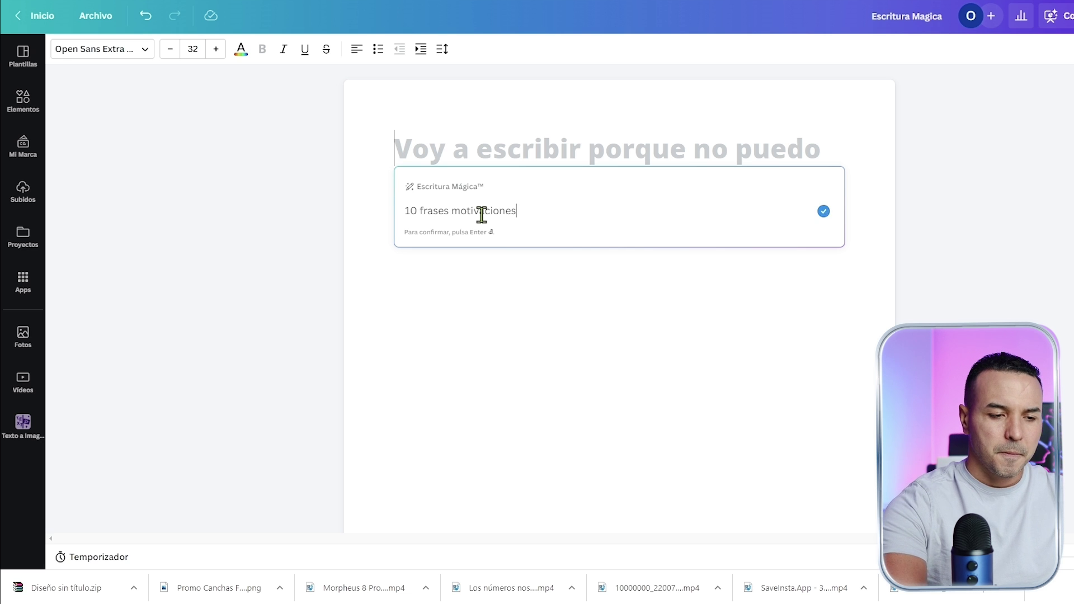
key("Return")
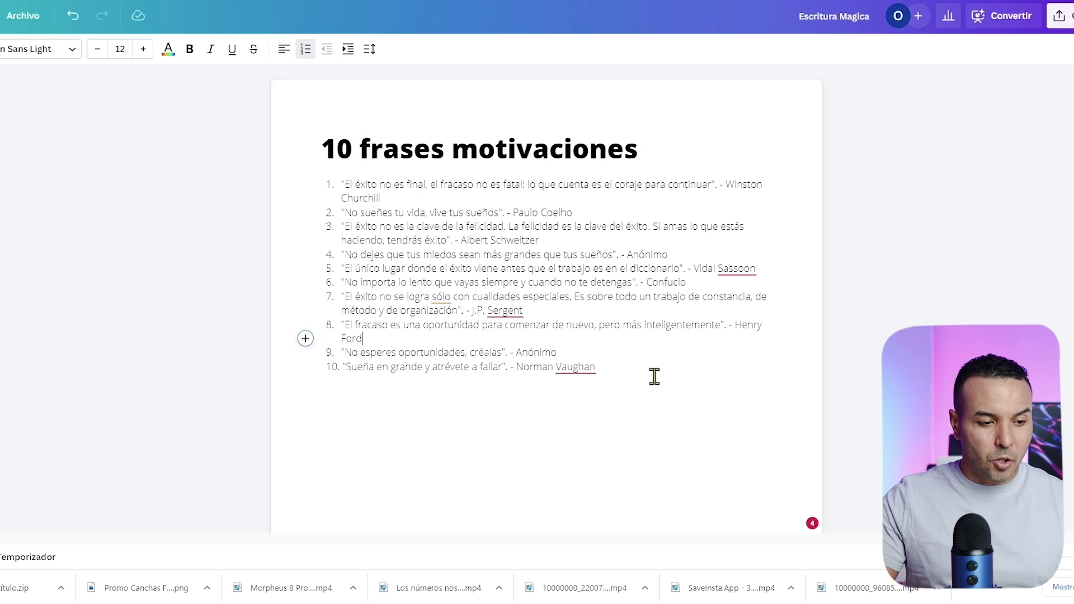
left_click_drag(654, 376, 346, 185)
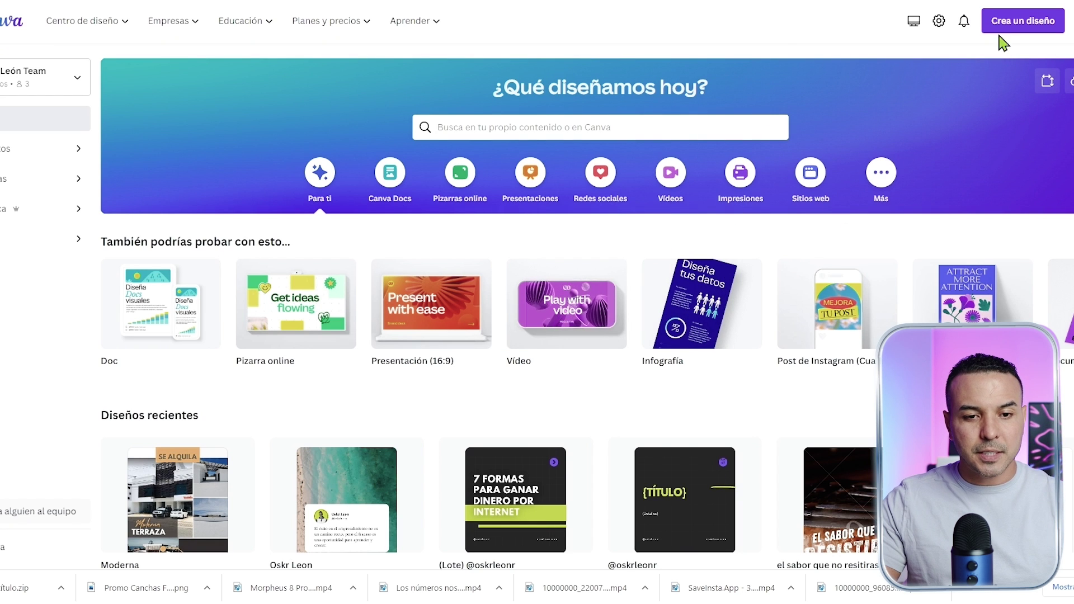
- Create a new square Instagram post design and search its templates for "quotes"
left_click(1000, 27)
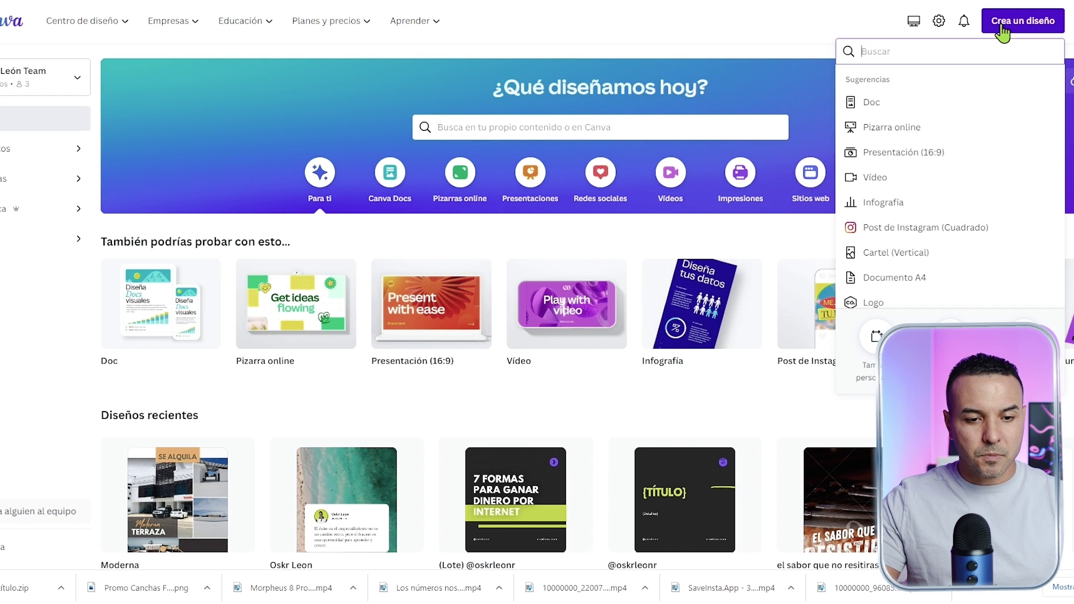
left_click(865, 228)
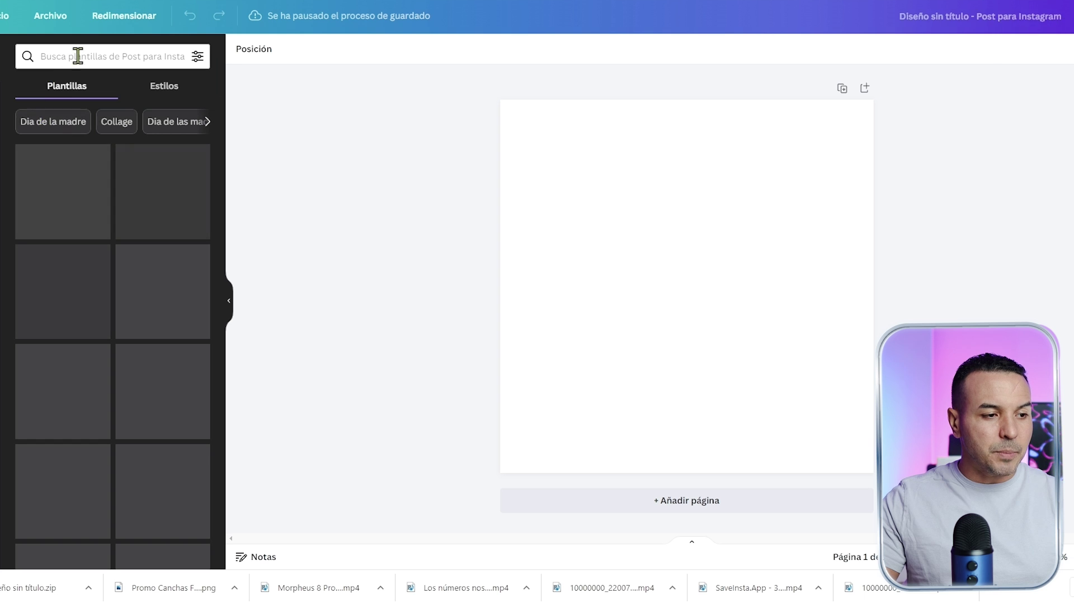
left_click(78, 56)
type("quotes")
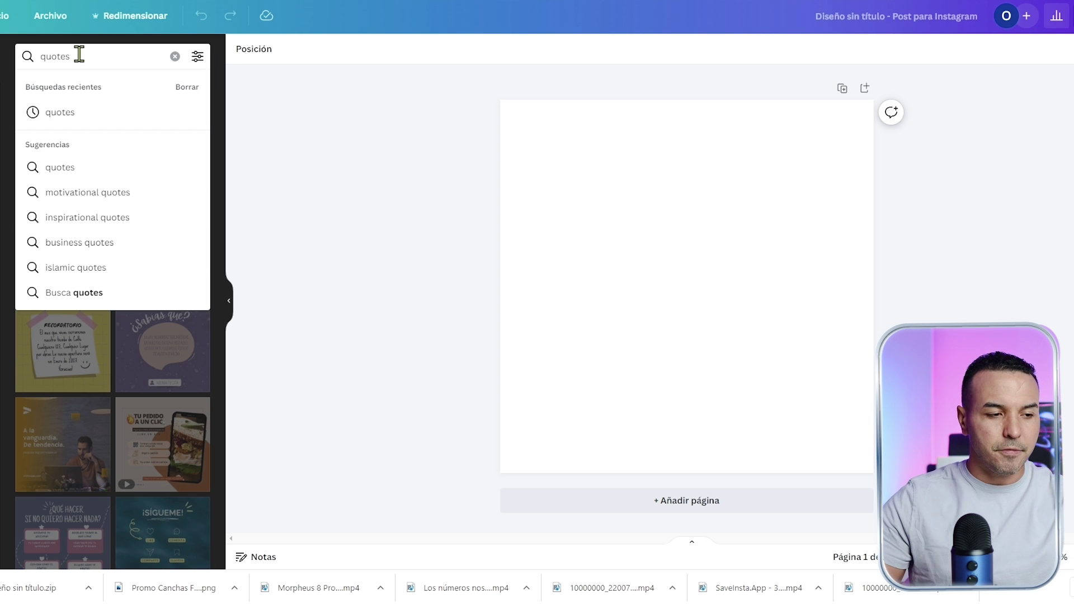
key("Return")
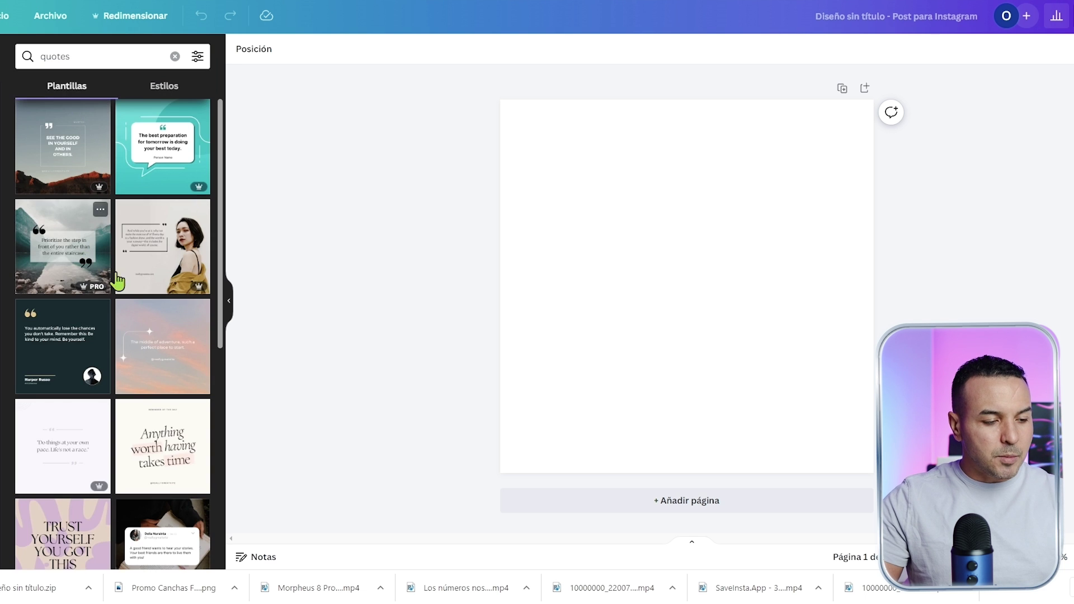
- Browse the quote templates, apply the dark green Green Daily Motivation Quotes Instagram Post, and apply its template style
scroll(132, 313, "down", 7)
scroll(136, 325, "down", 3)
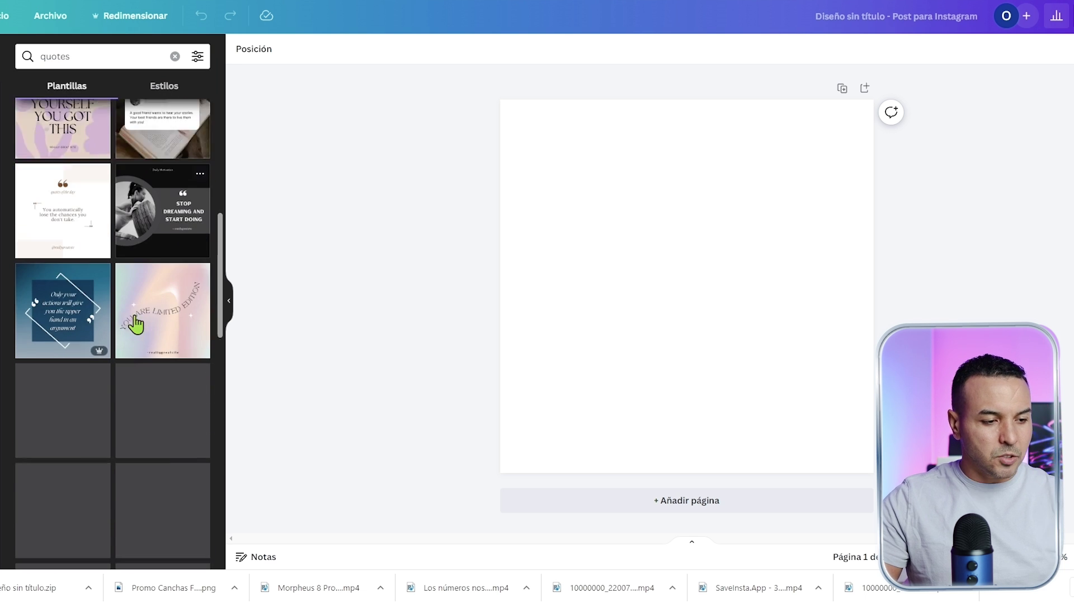
scroll(136, 324, "up", 5)
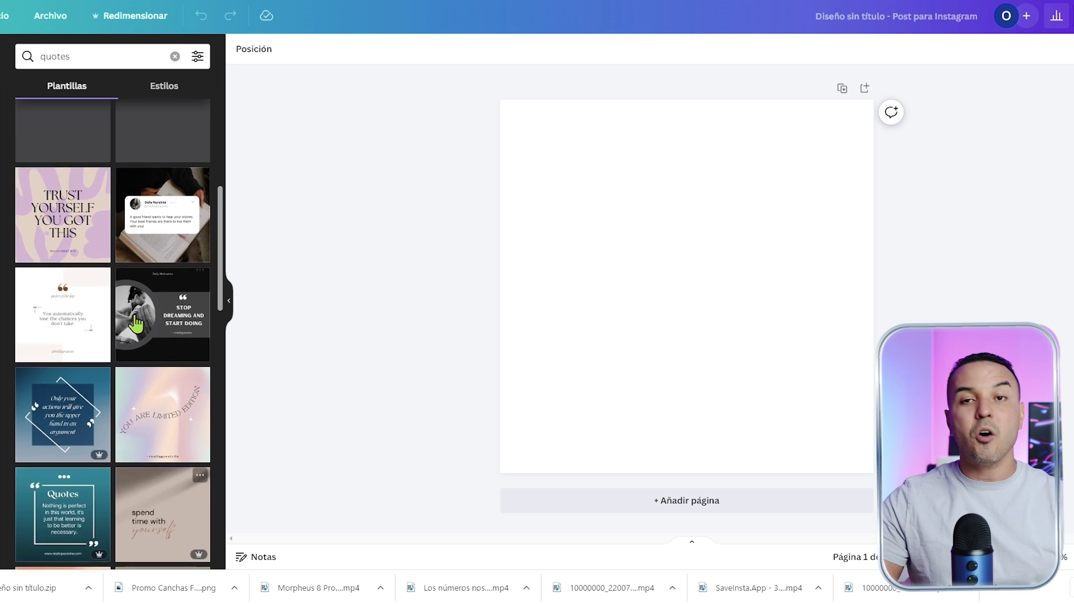
scroll(140, 316, "up", 2)
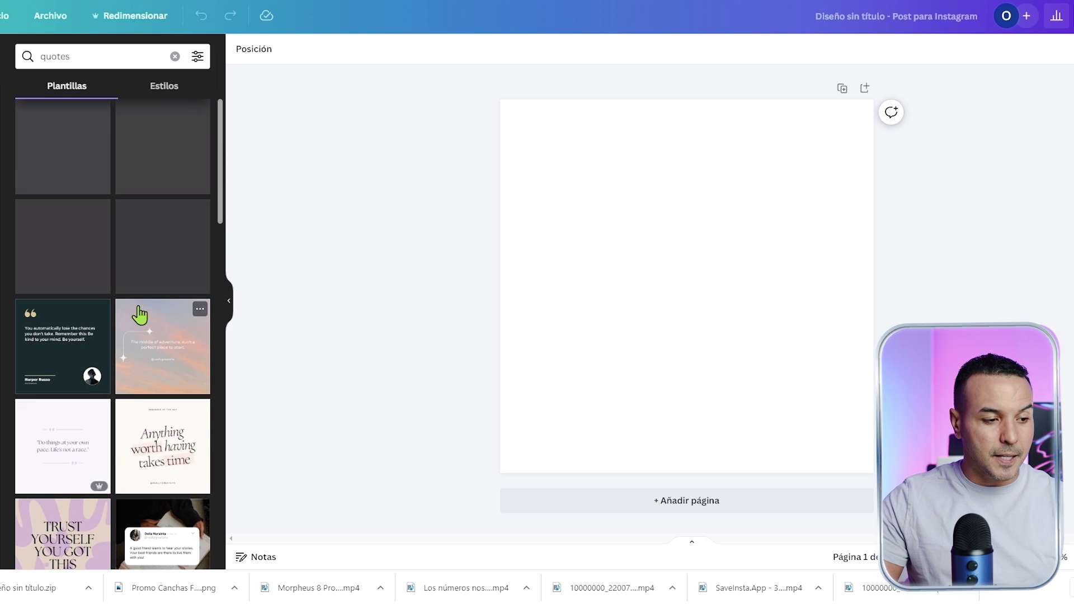
left_click(68, 346)
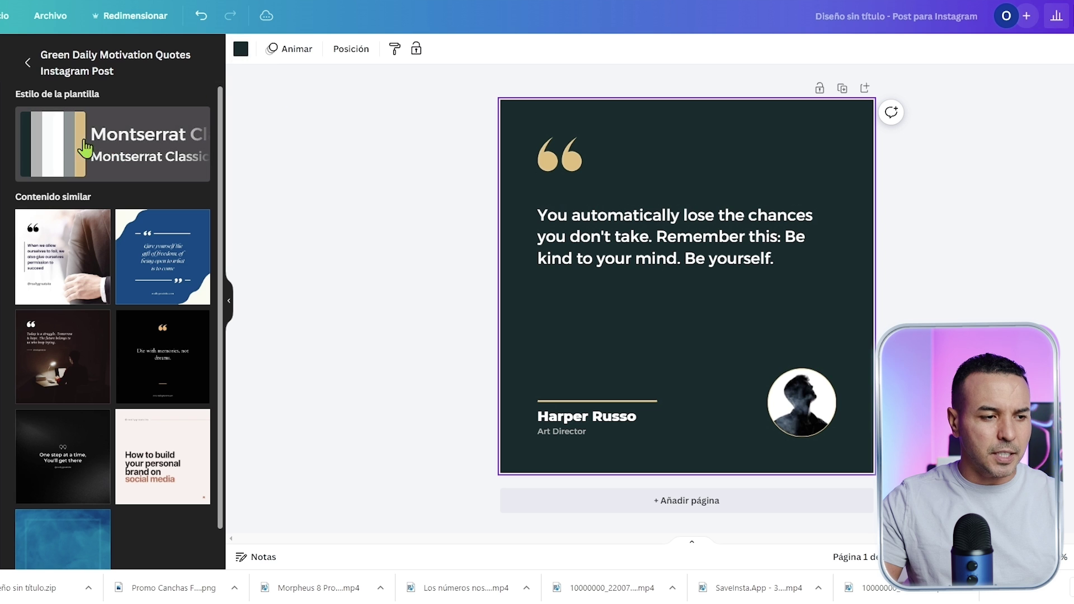
left_click(65, 146)
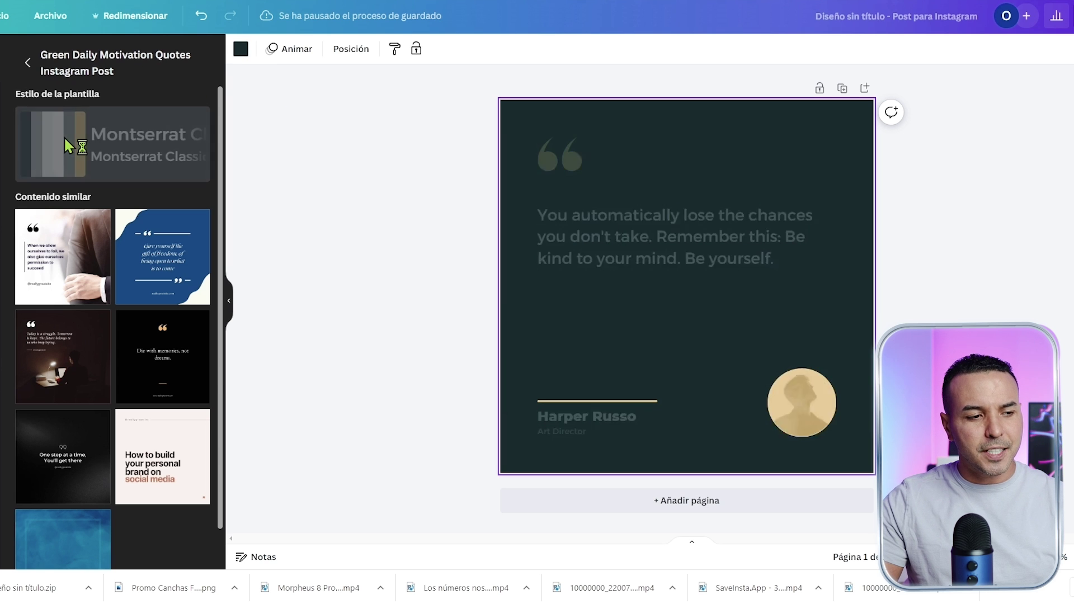
- Shuffle the template style's colours, try a dark blue page background, and restore the dark green document colour
left_click(65, 142)
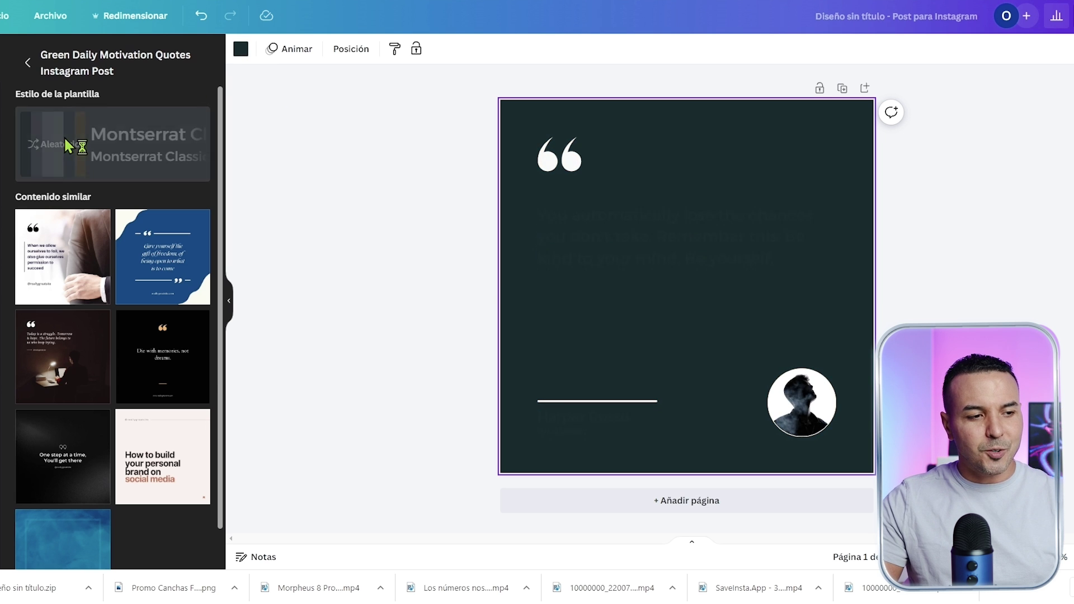
left_click(66, 147)
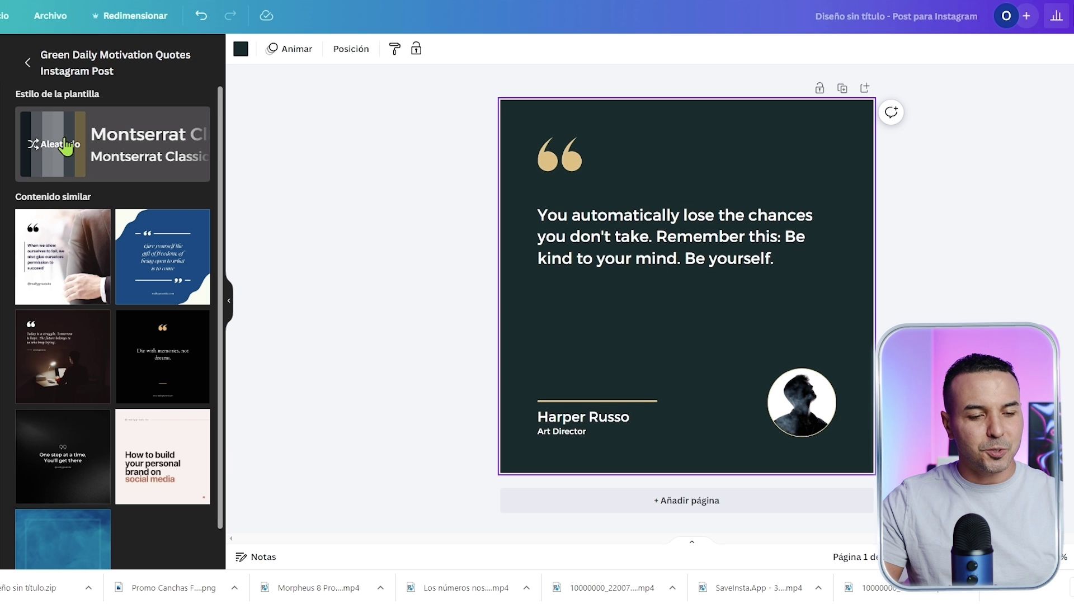
left_click(241, 49)
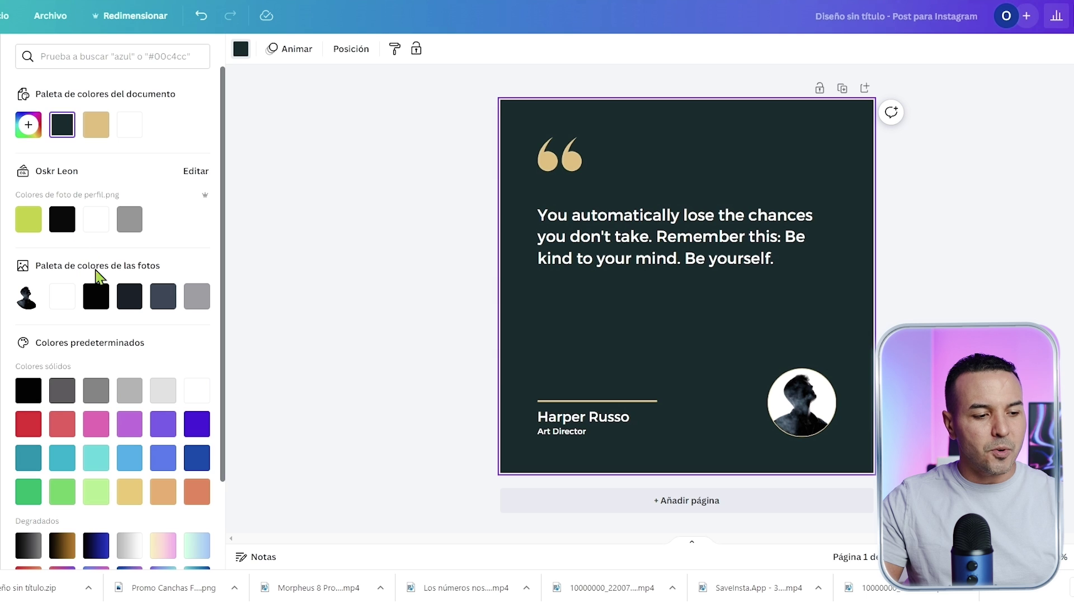
left_click(198, 458)
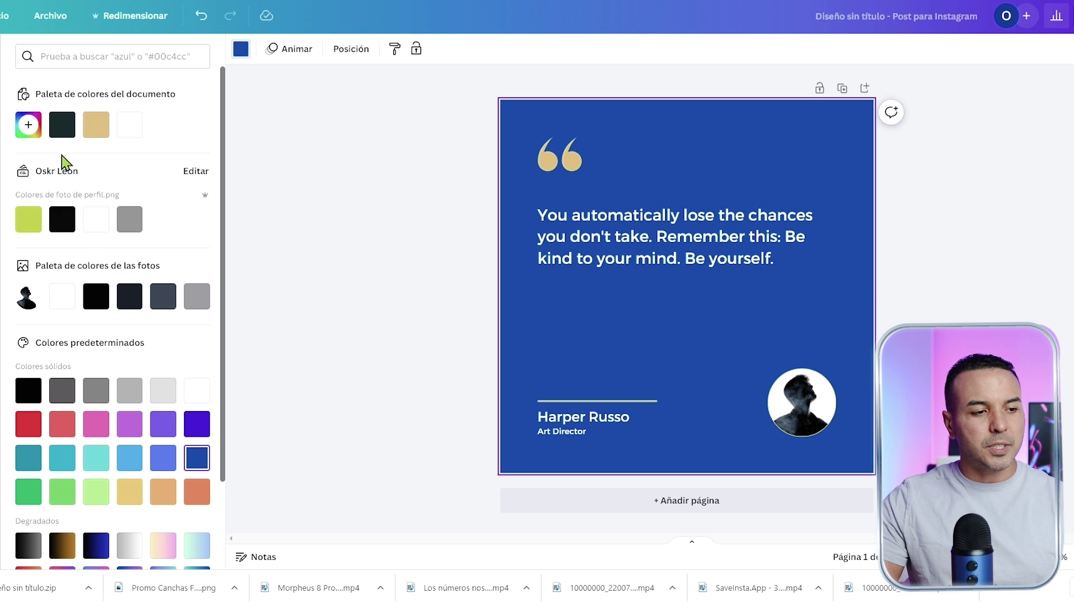
left_click(62, 126)
left_click(951, 244)
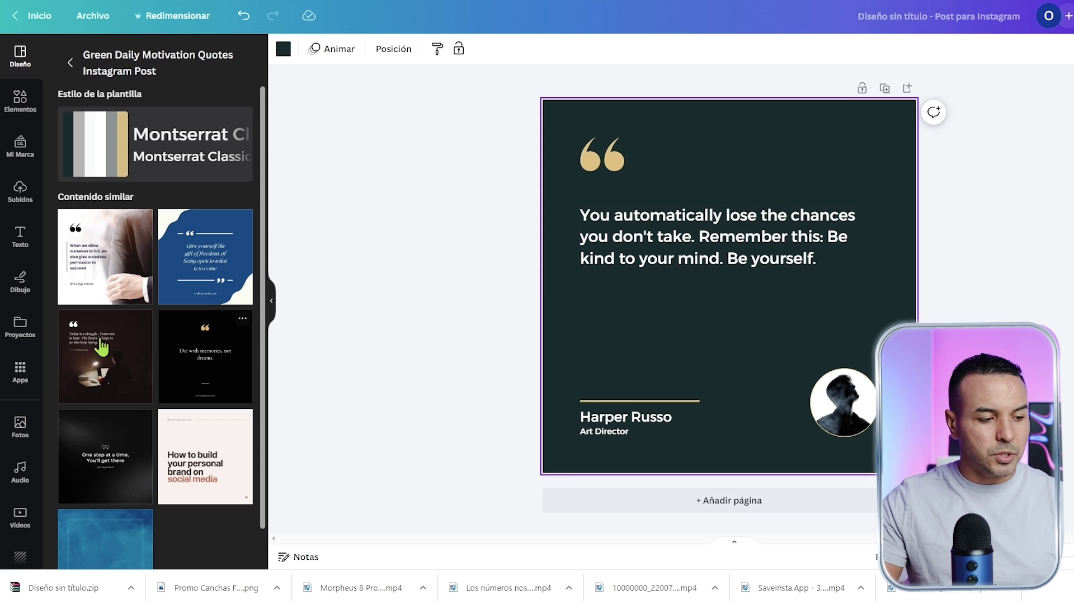
- Start a bulk creation (Crear en lote) with manually entered data and clear the sample data from the table
scroll(16, 324, "down", 3)
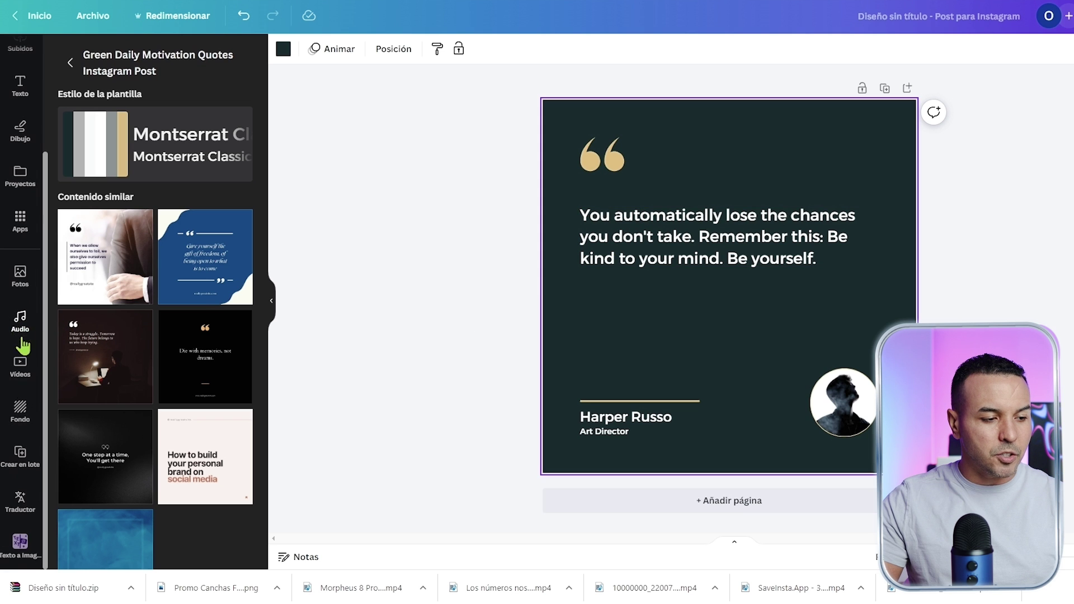
left_click(20, 460)
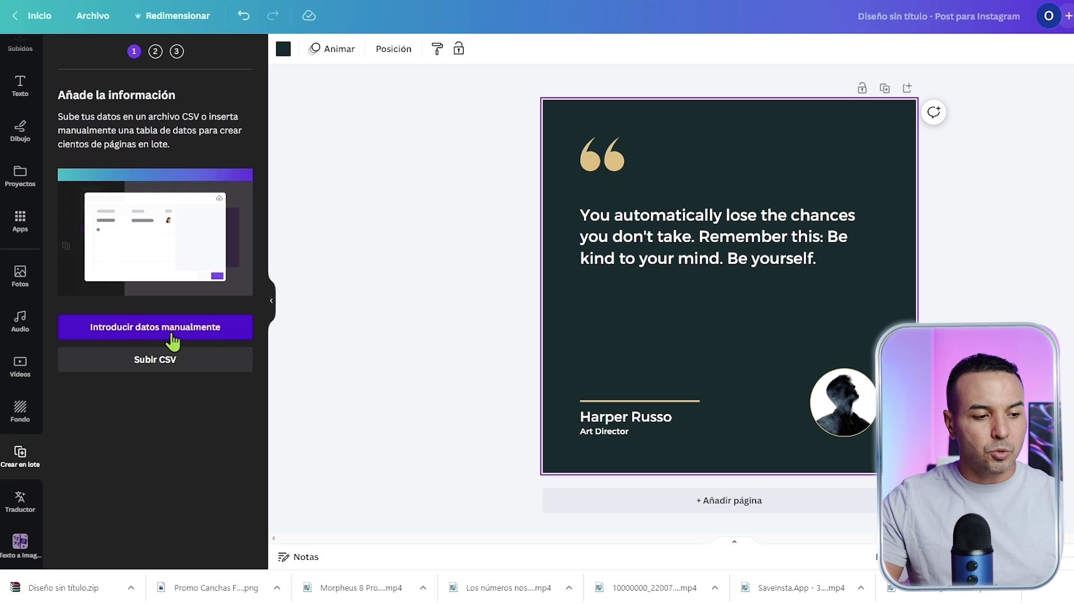
left_click(172, 333)
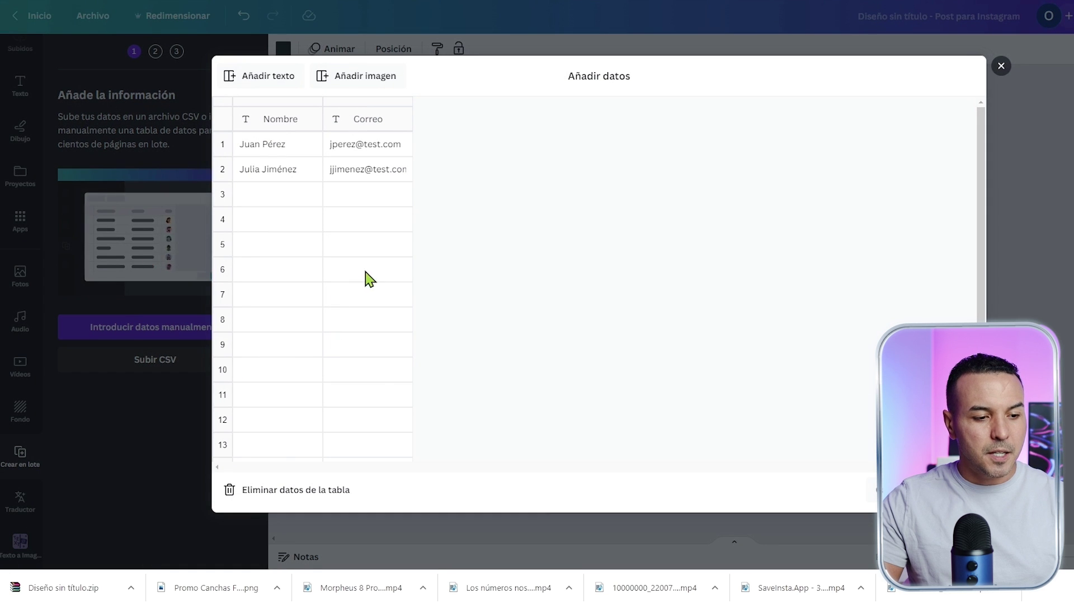
left_click(272, 495)
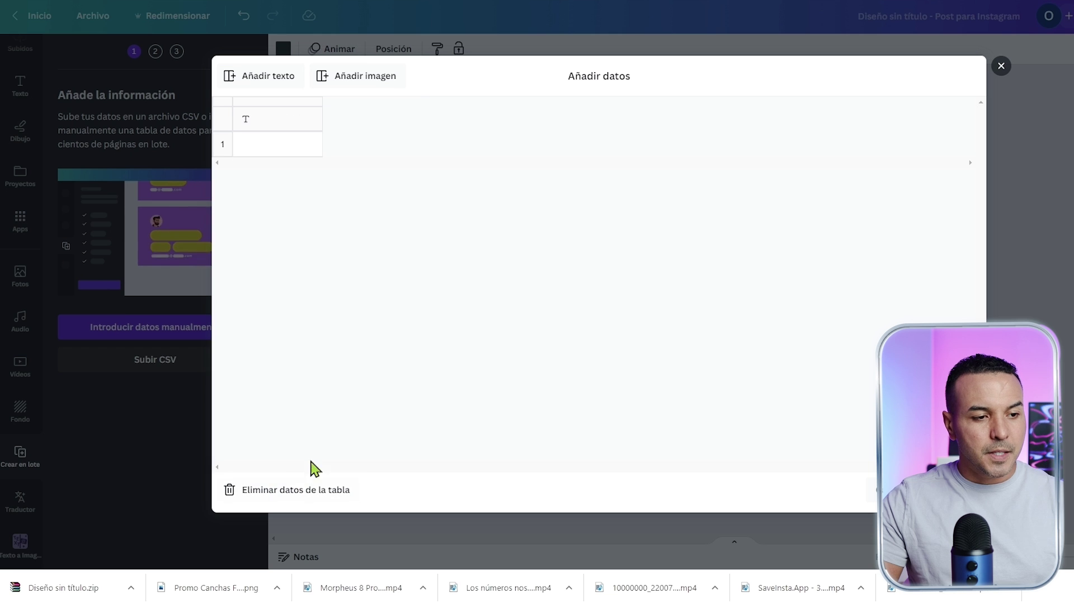
- Paste the copied motivational quotes into the table's text column, name the column "Contenido", and accept the data
left_click(260, 147)
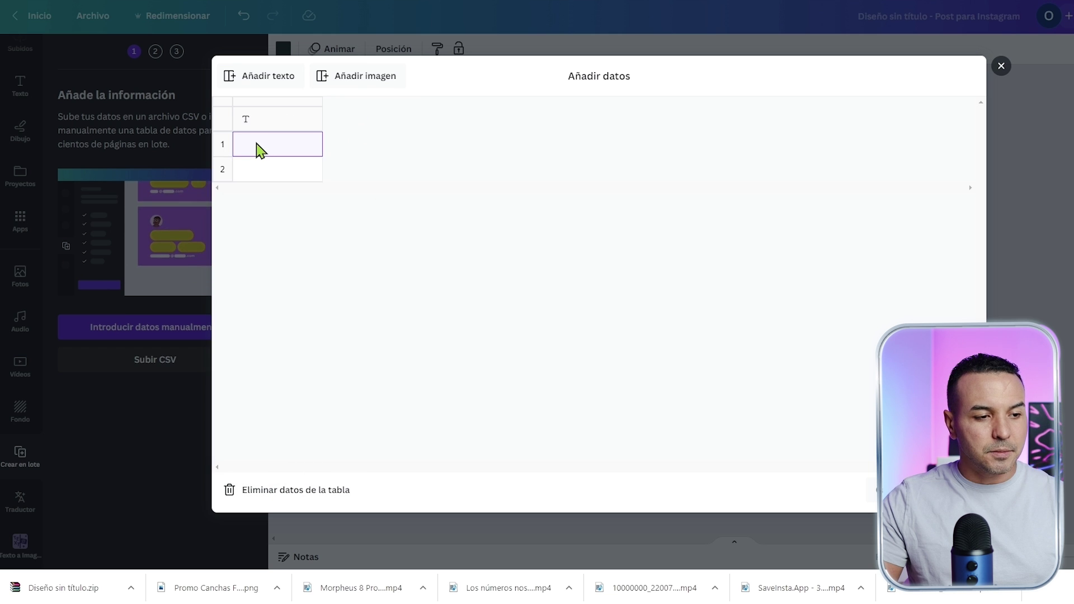
key("ctrl+v")
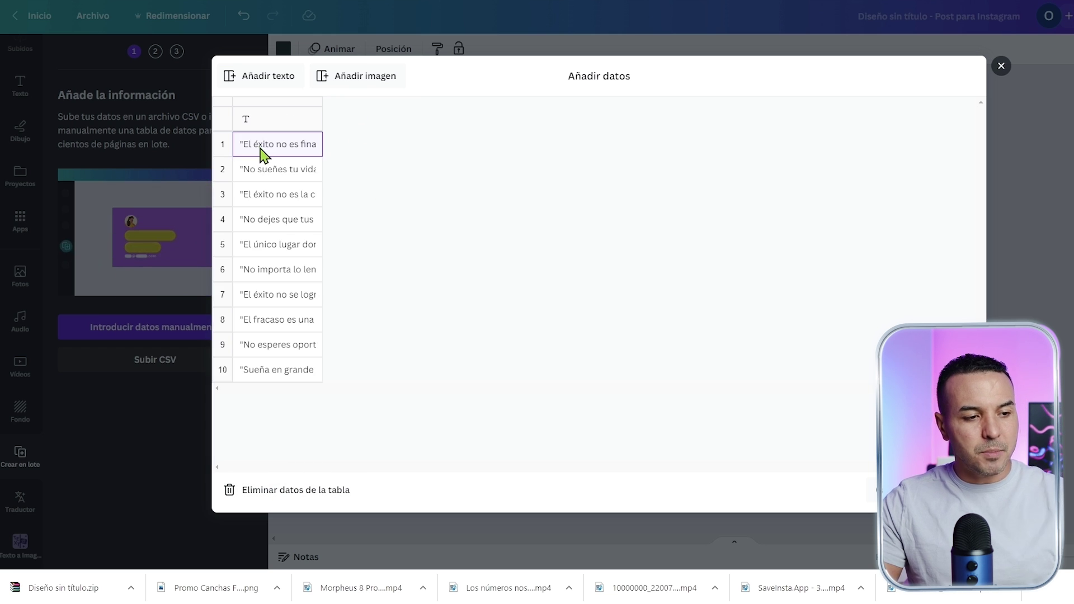
left_click(256, 125)
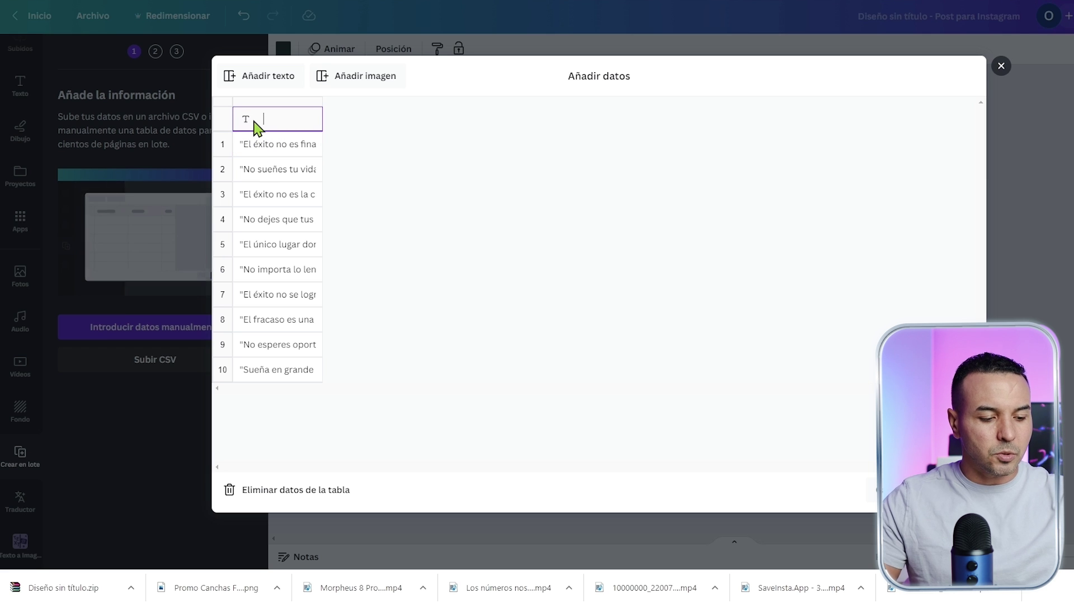
type("Contenido")
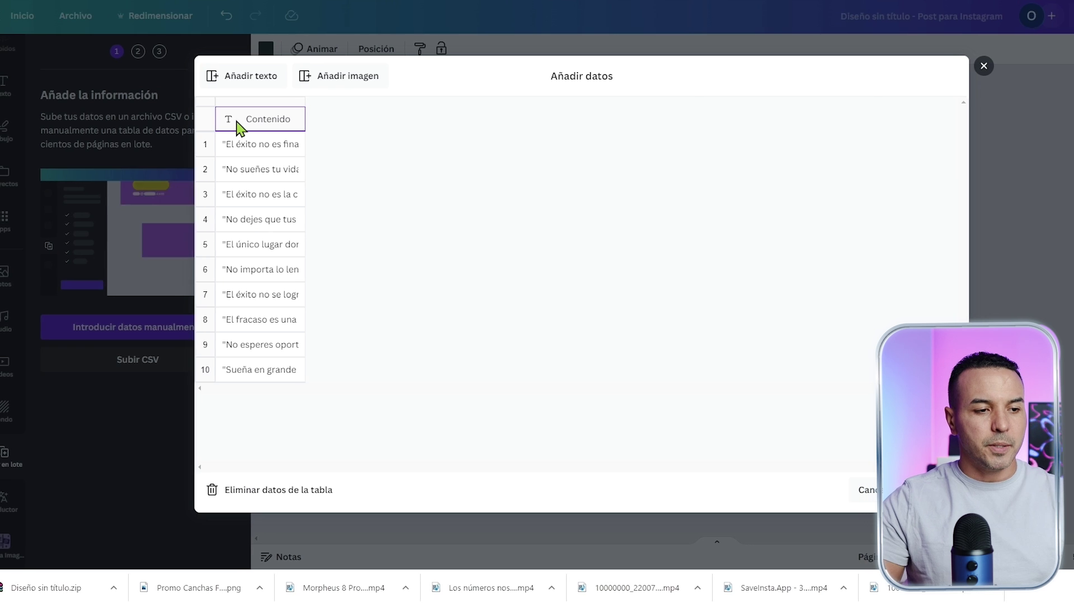
left_click(901, 489)
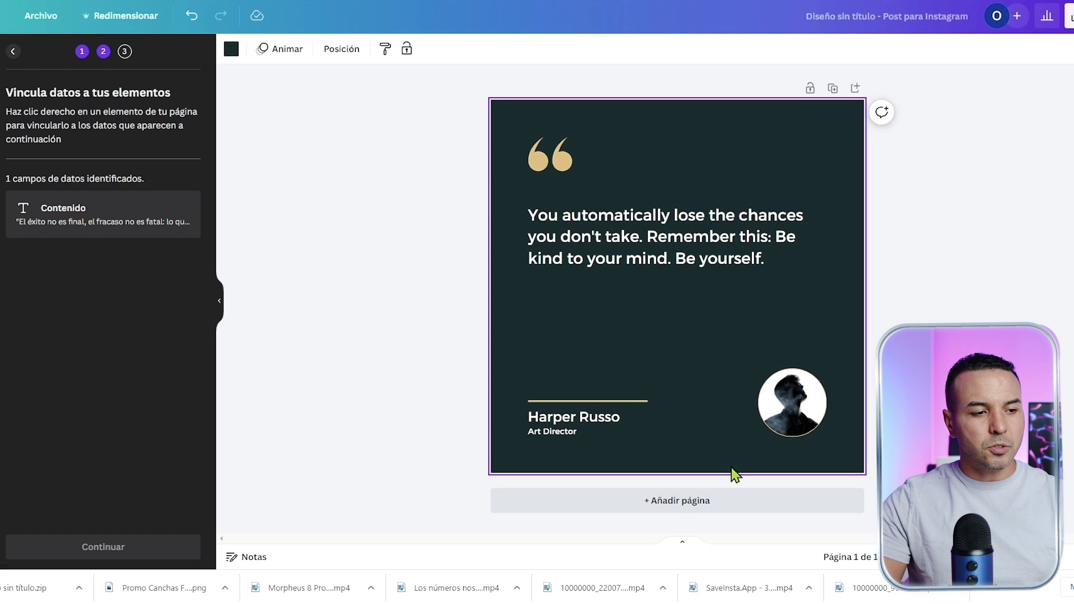
- Connect the quote text box on the page to the Contenido data field
left_click(639, 262)
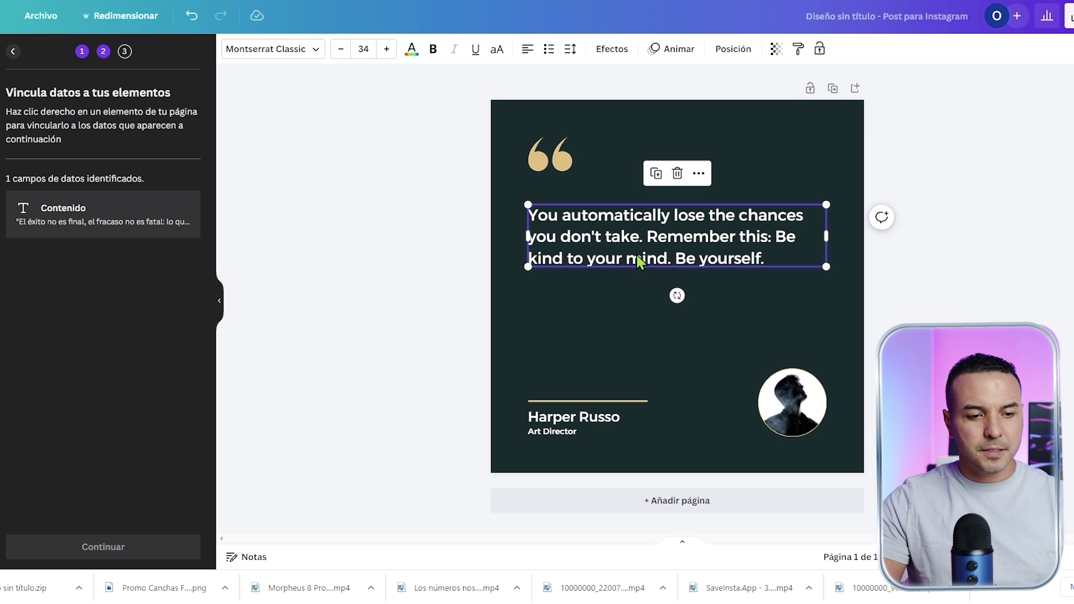
right_click(640, 261)
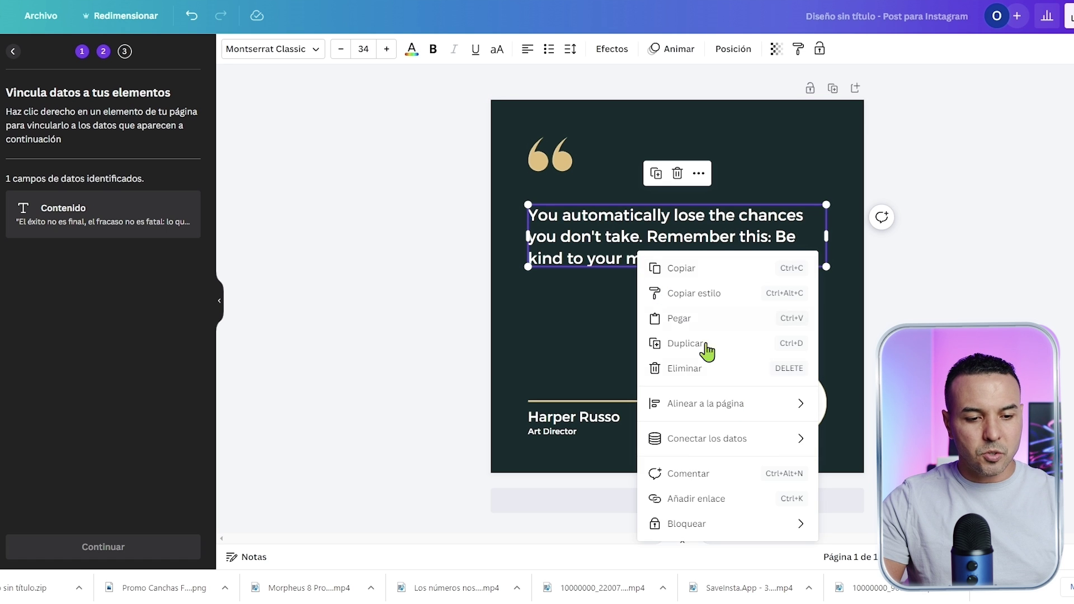
mouse_move(731, 445)
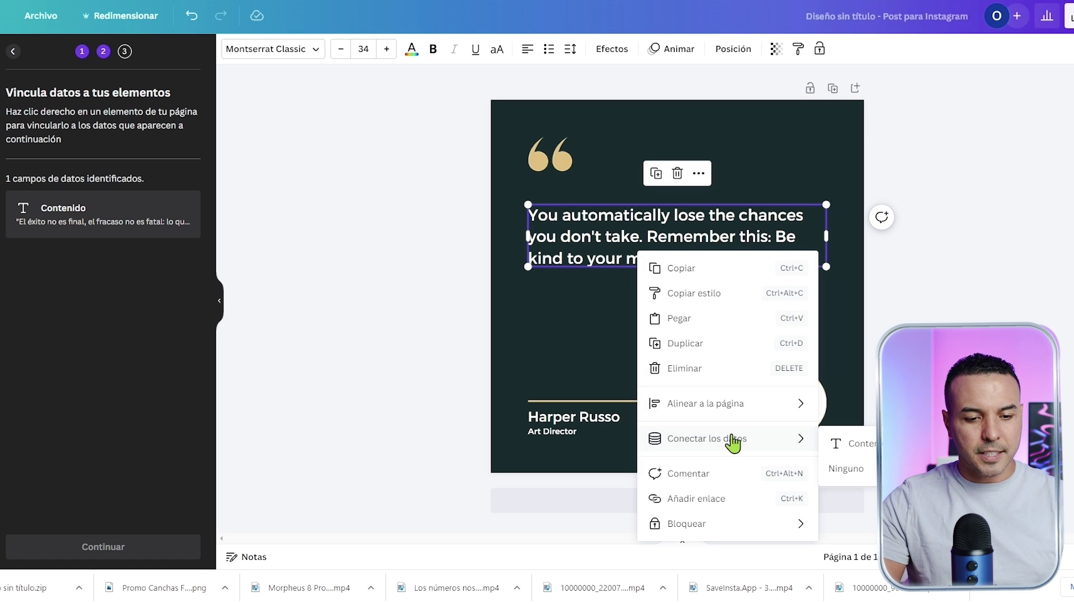
left_click(857, 444)
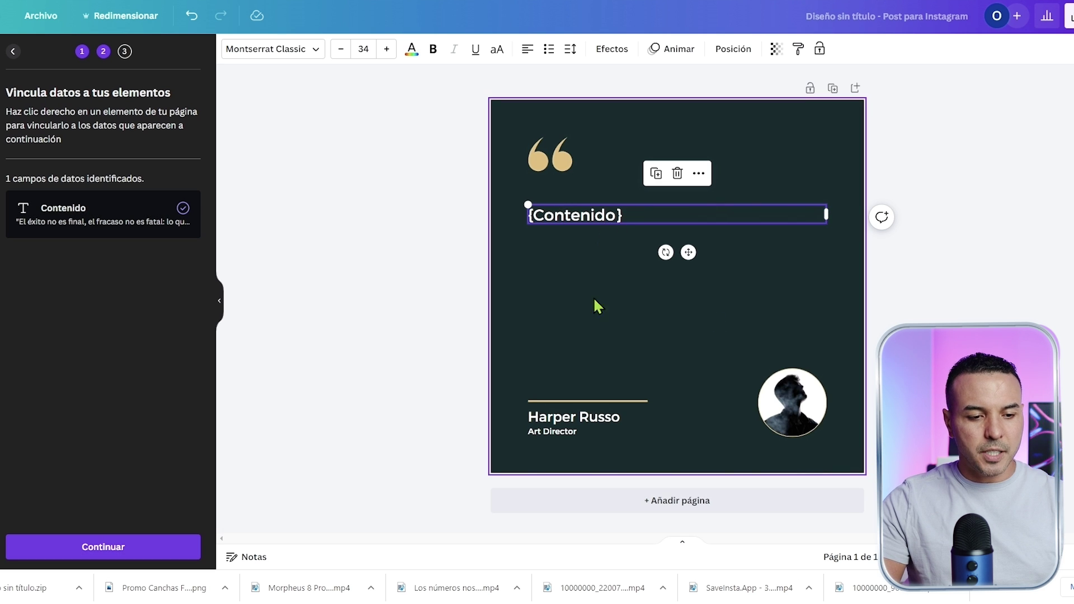
- Replace the sample author name above "Art Director" with the creator's own name
left_click(611, 418)
double_click(610, 417)
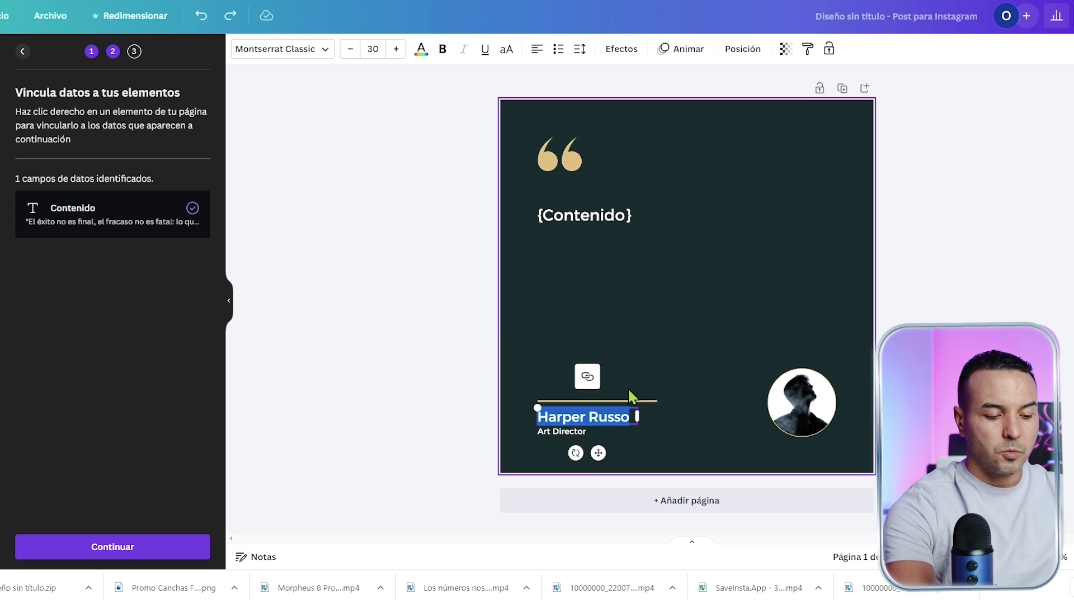
type("Oskr Lon")
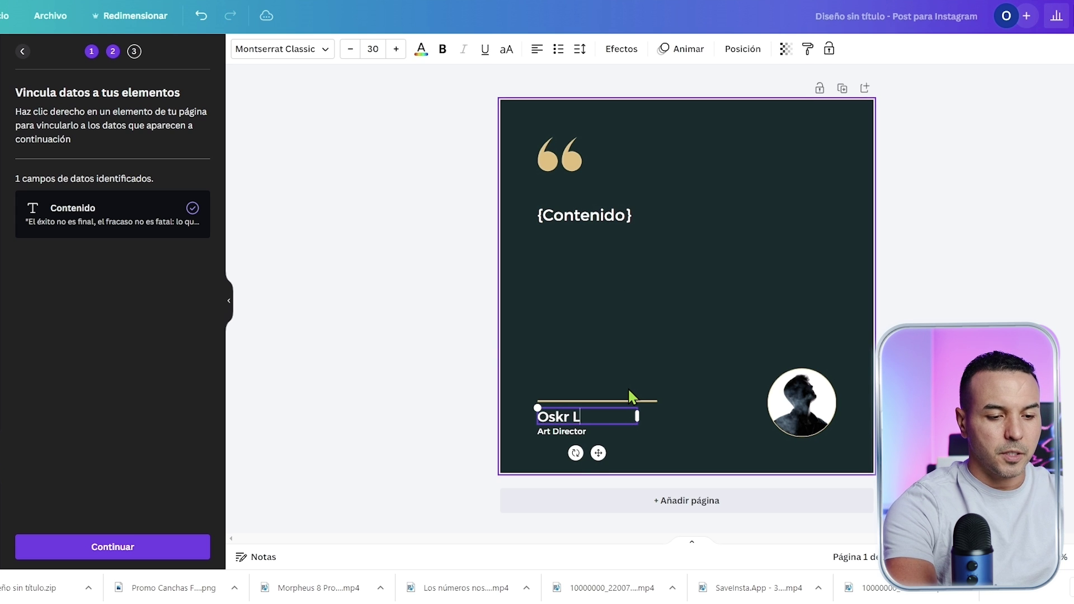
key("BackSpace")
key("BackSpace")
type("EON")
key("BackSpace")
key("BackSpace")
key("BackSpace")
type("eon")
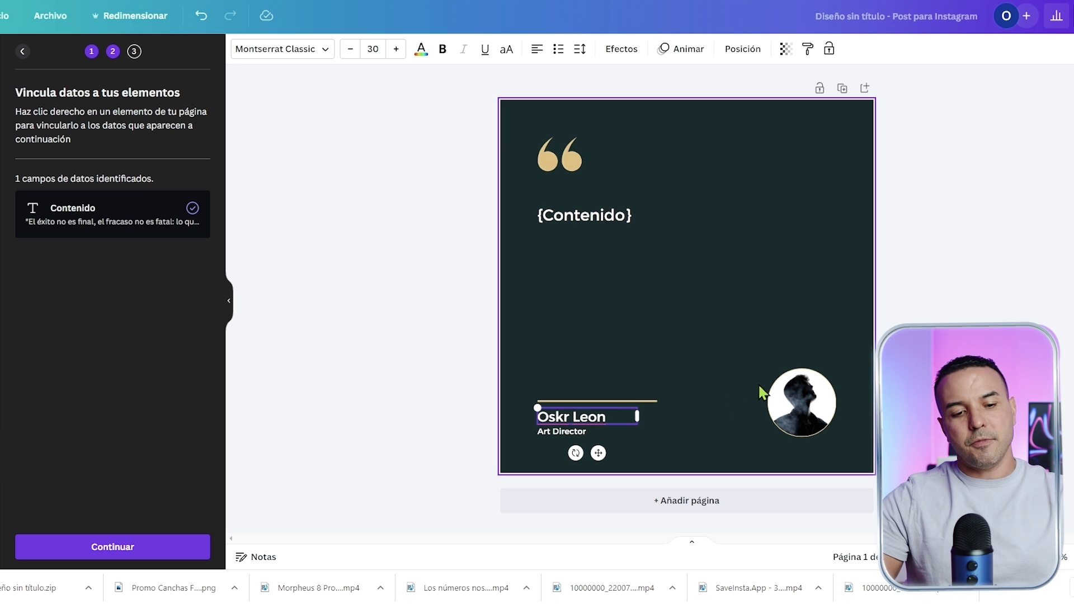
left_click(773, 394)
left_click(649, 371)
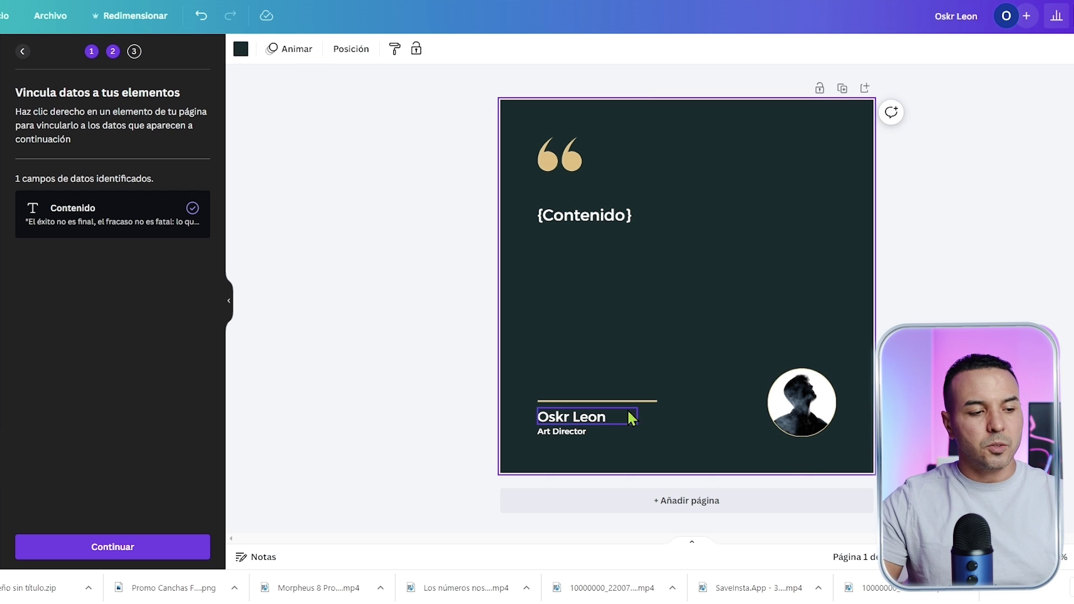
- Generate 10 pages from all the selected quotes and look through the resulting design
left_click(112, 550)
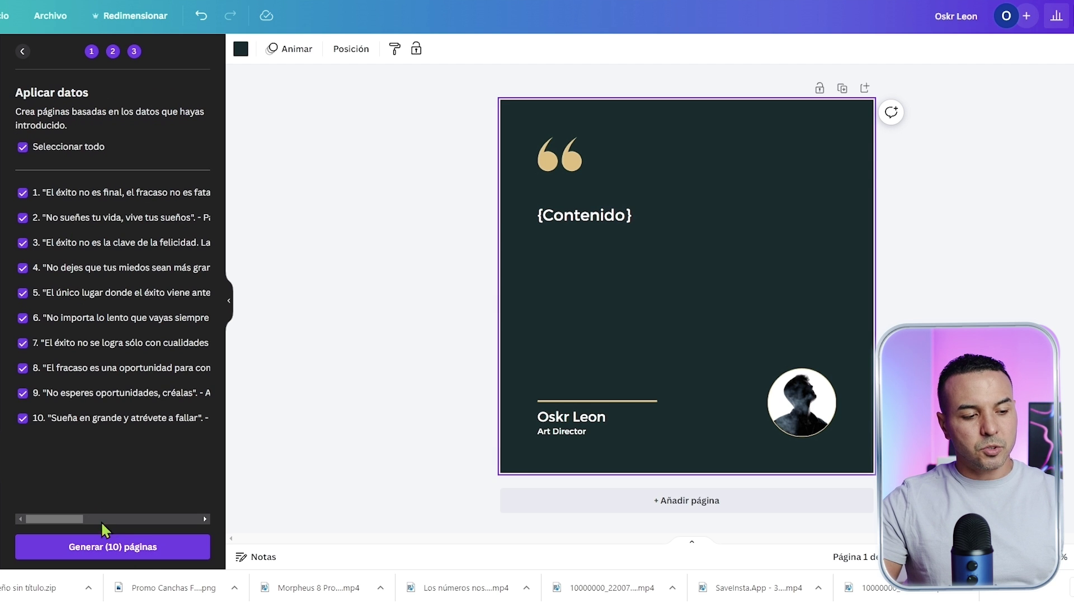
left_click(117, 548)
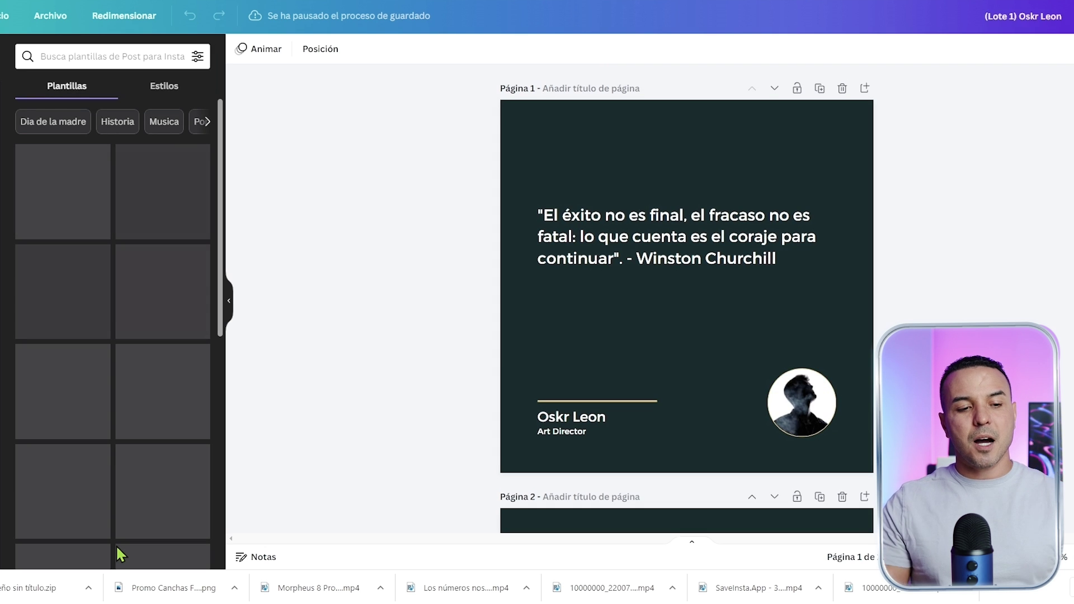
scroll(718, 308, "down", 10)
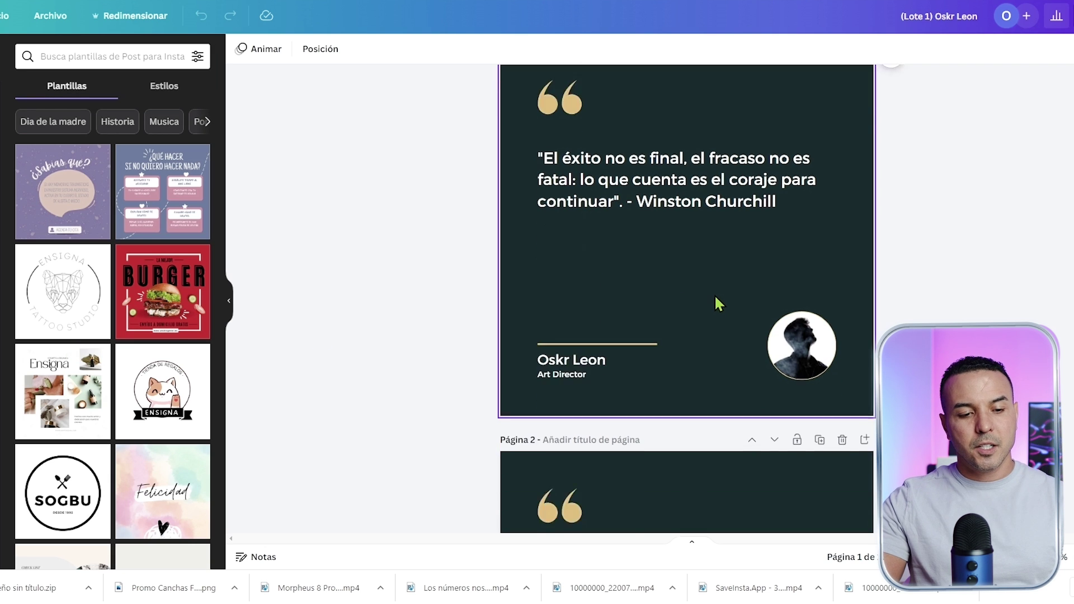
scroll(713, 296, "down", 5)
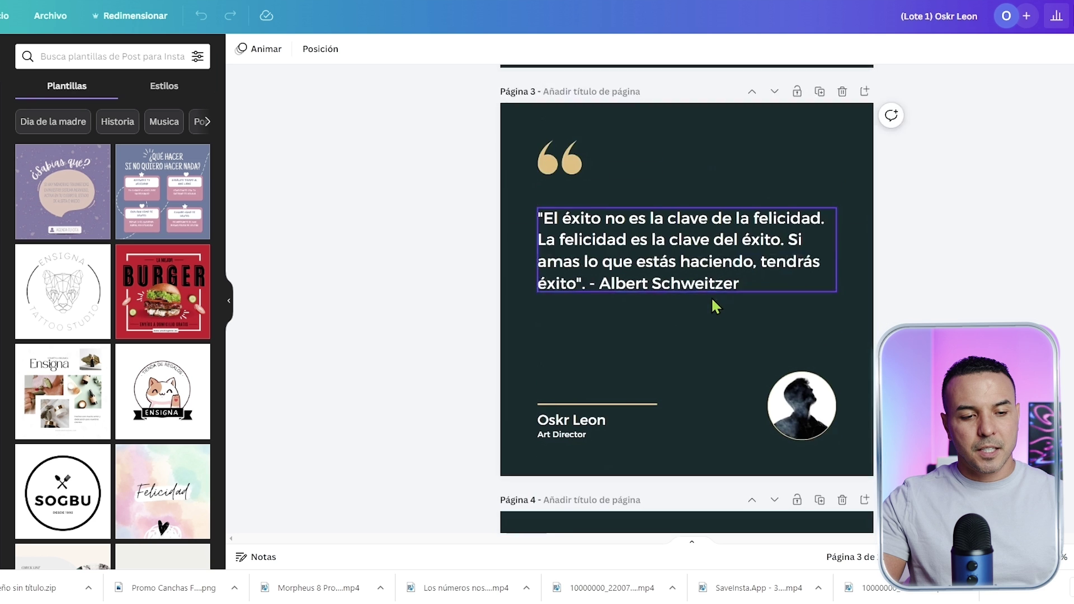
scroll(708, 300, "down", 11)
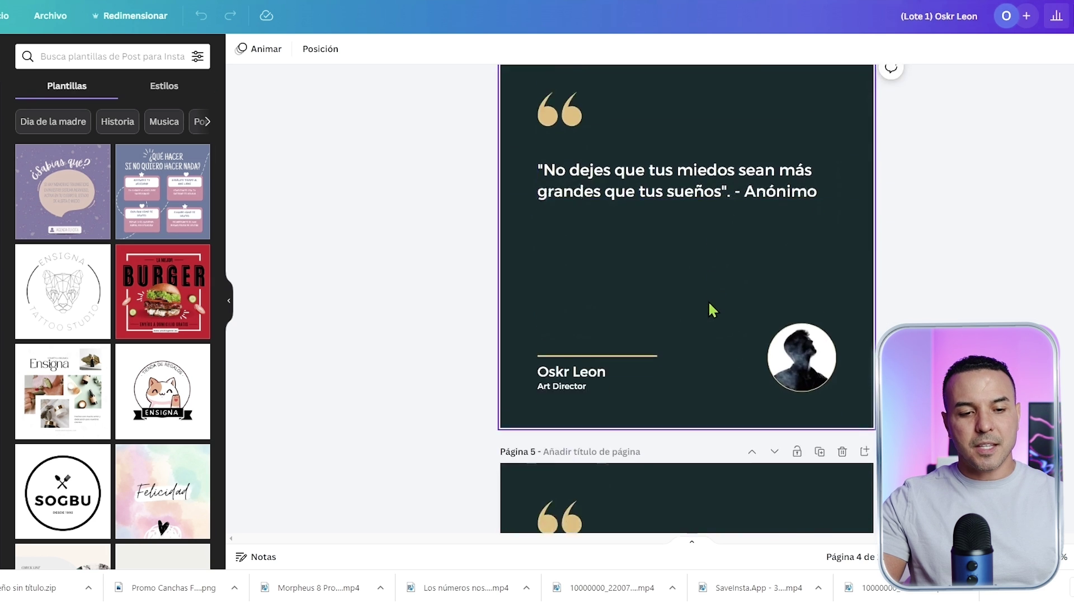
scroll(707, 308, "down", 8)
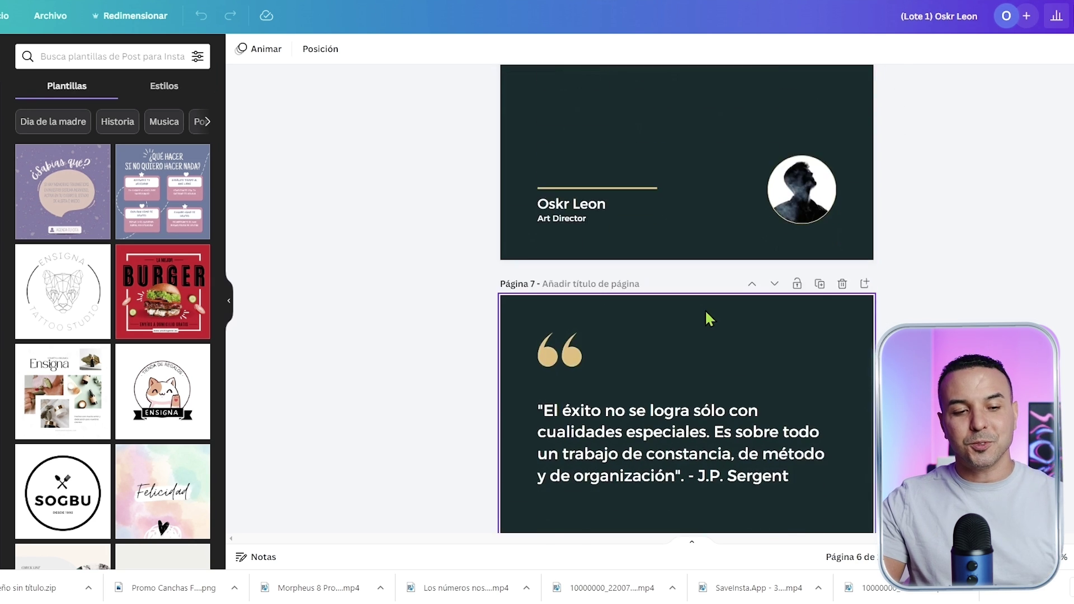